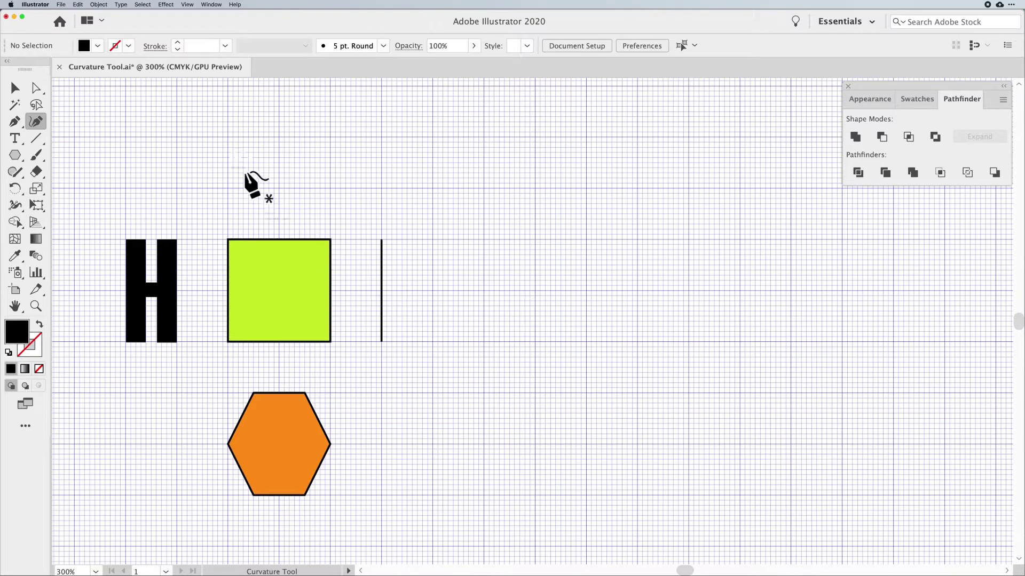
{"action": "left_click", "coordinate": [188, 5]}
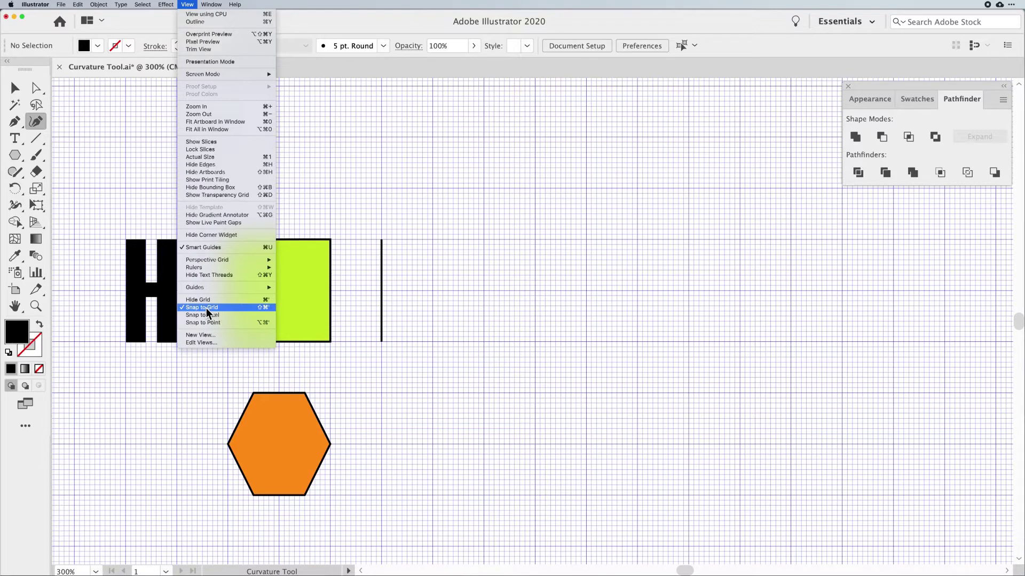
{"action": "right_click", "coordinate": [546, 283]}
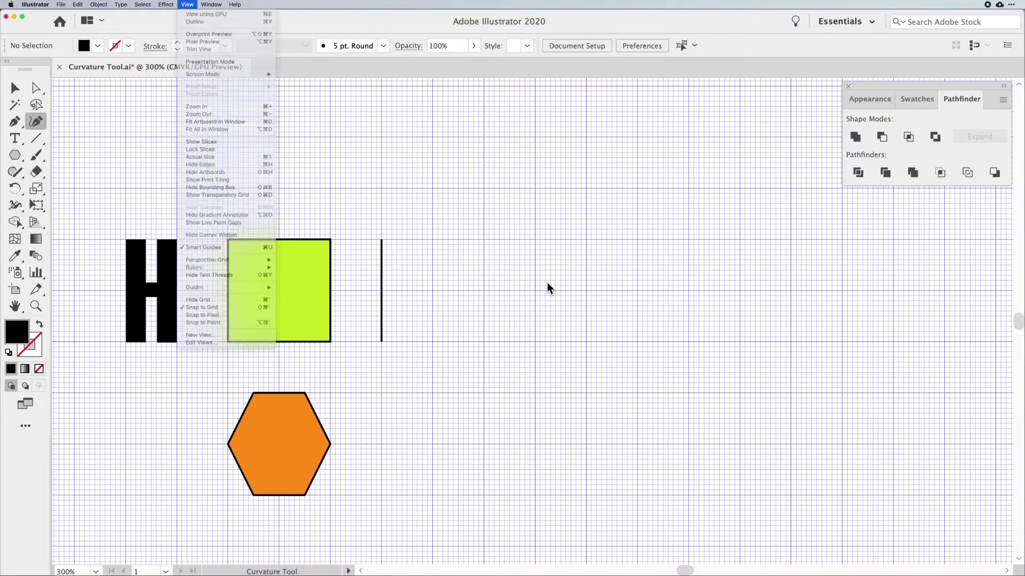
{"action": "left_click", "coordinate": [515, 283]}
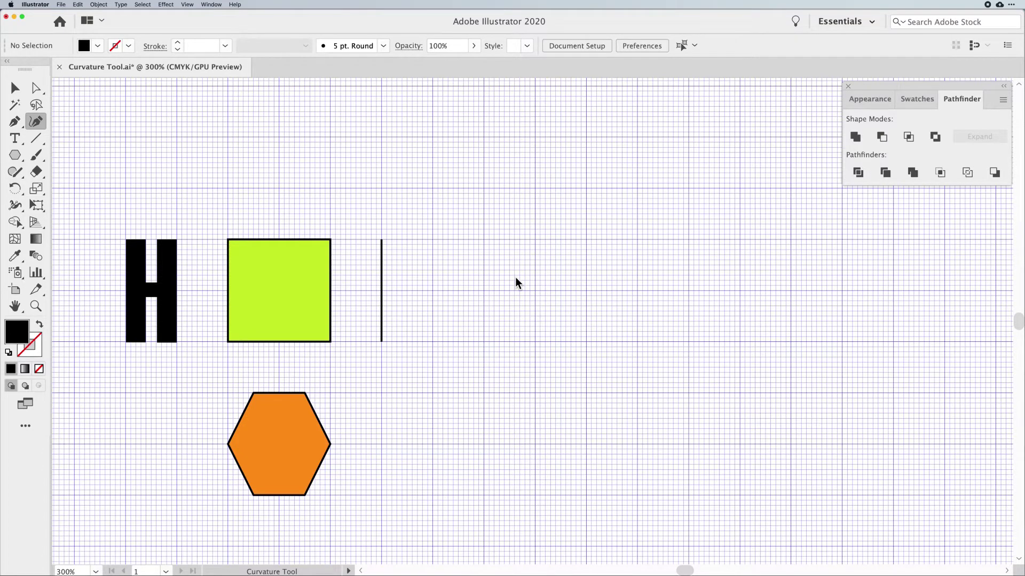
- Start a Curvature tool path beside the vertical line with two points three major grid squares apart horizontally, swapping fill and stroke for a black outline
{"action": "left_click", "coordinate": [483, 291]}
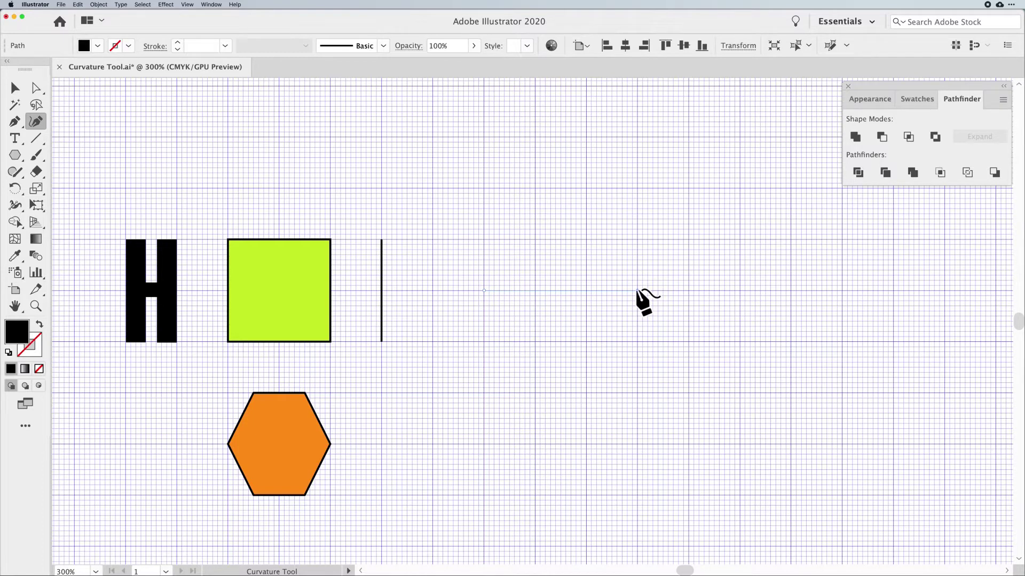
{"action": "left_click", "coordinate": [637, 291]}
{"action": "key", "text": "shift+x"}
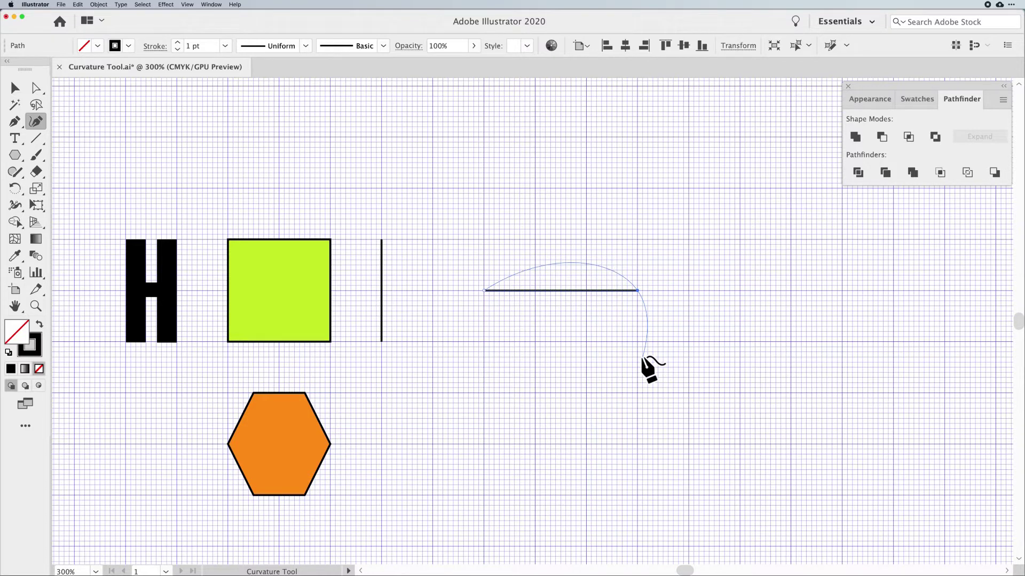
{"action": "key", "text": "Escape"}
{"action": "left_click", "coordinate": [638, 291]}
{"action": "key", "text": "Escape"}
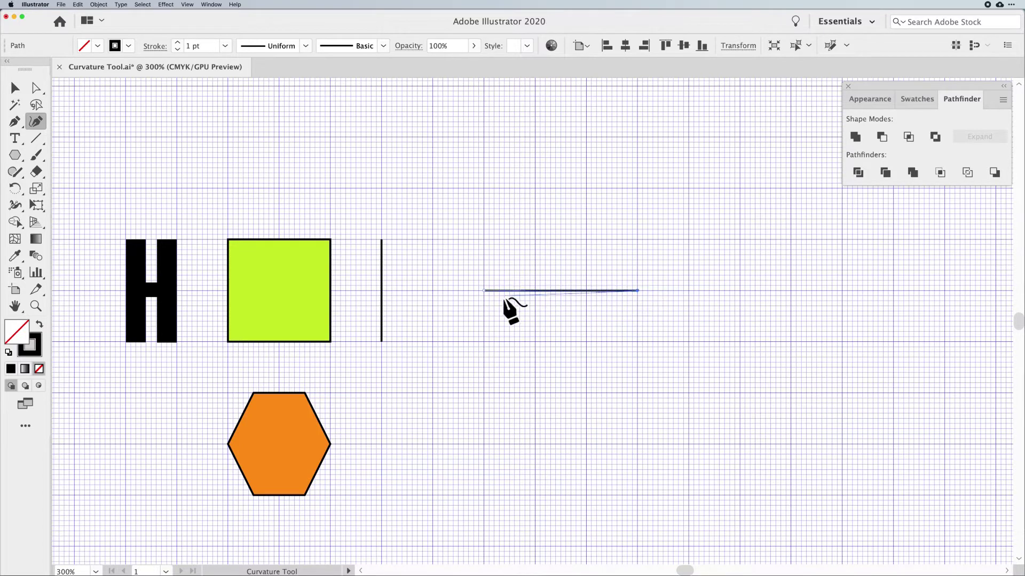
{"action": "left_click", "coordinate": [484, 291]}
{"action": "left_click", "coordinate": [637, 292]}
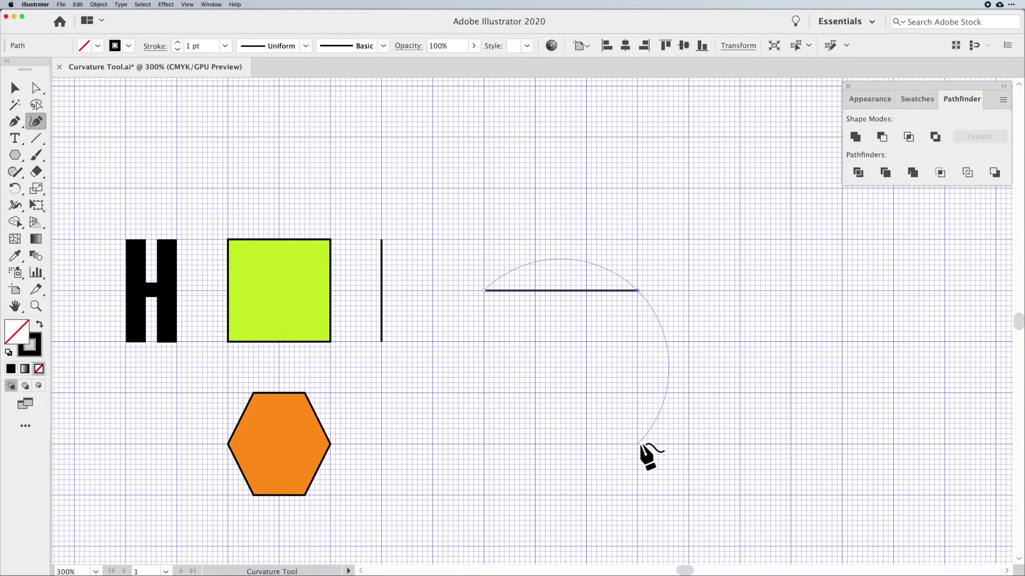
{"action": "key", "text": "Escape"}
{"action": "left_click", "coordinate": [484, 291]}
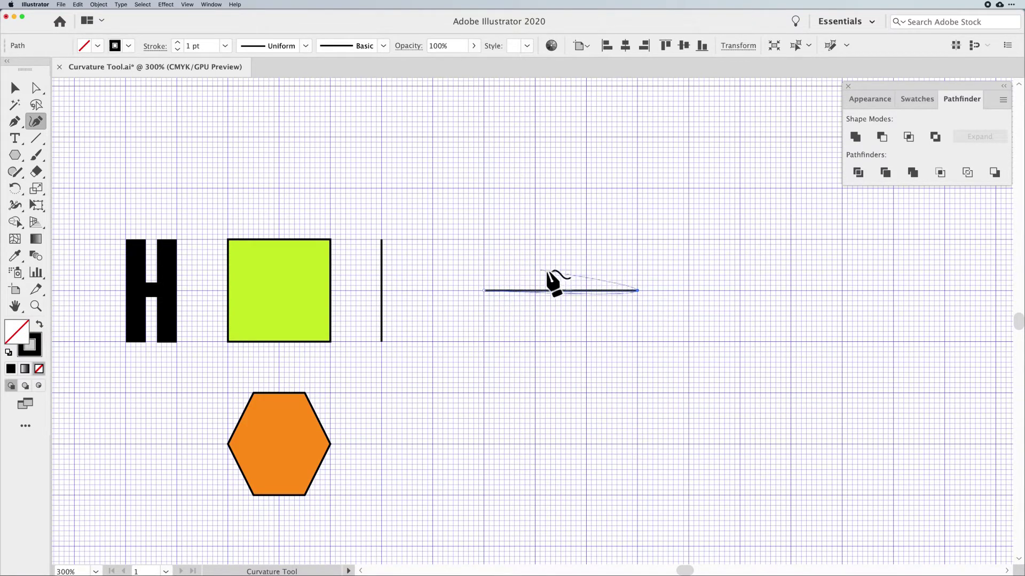
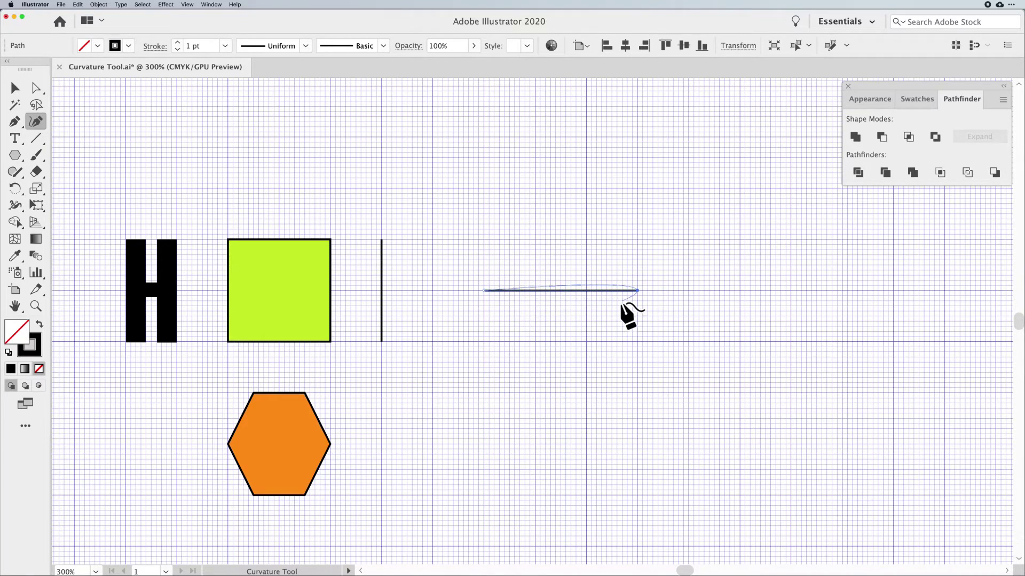
- Add two more curve points three major grid squares below the first pair and close the path into a circle
{"action": "left_click", "coordinate": [639, 445]}
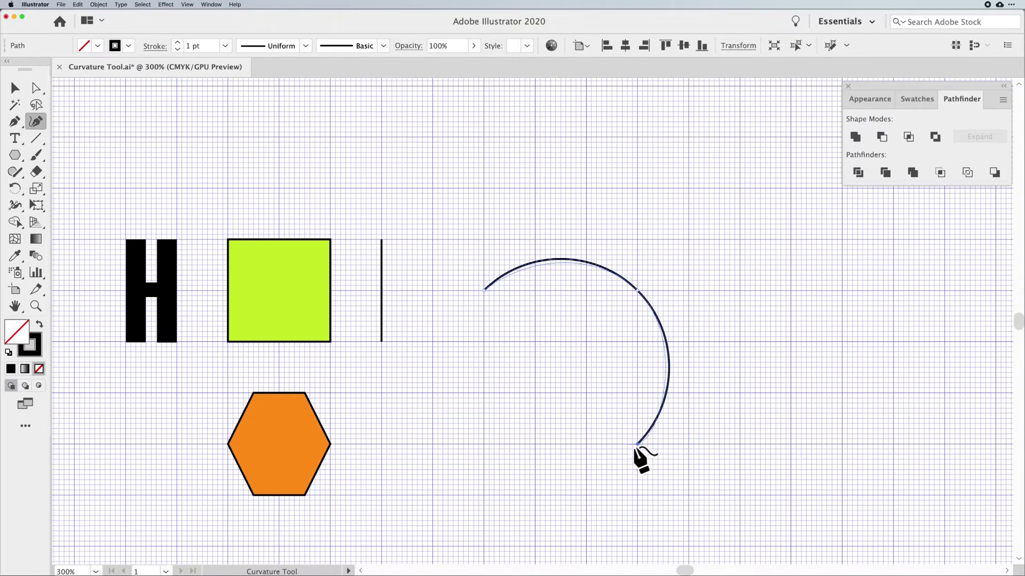
{"action": "left_click", "coordinate": [485, 445]}
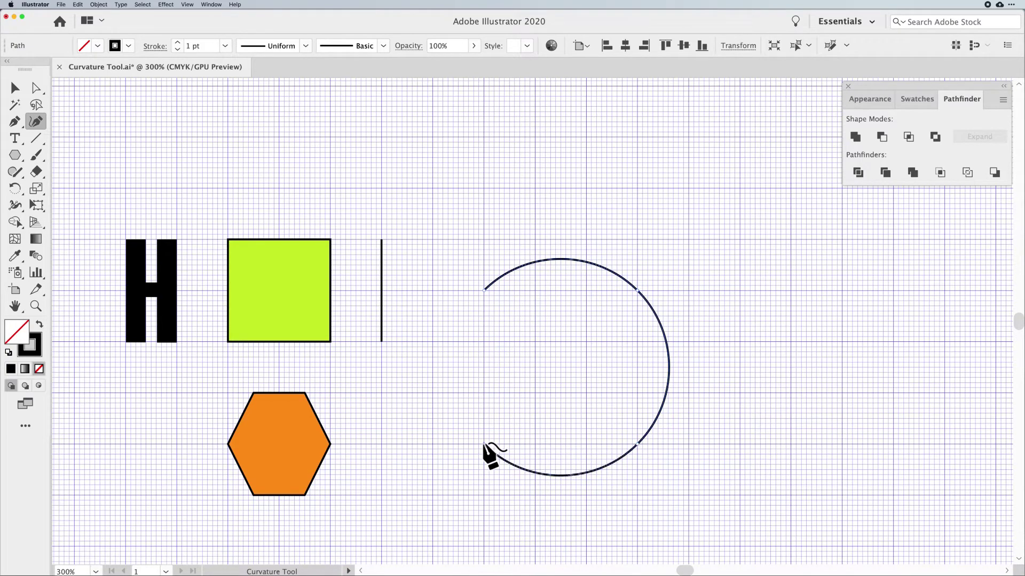
{"action": "left_click", "coordinate": [483, 291]}
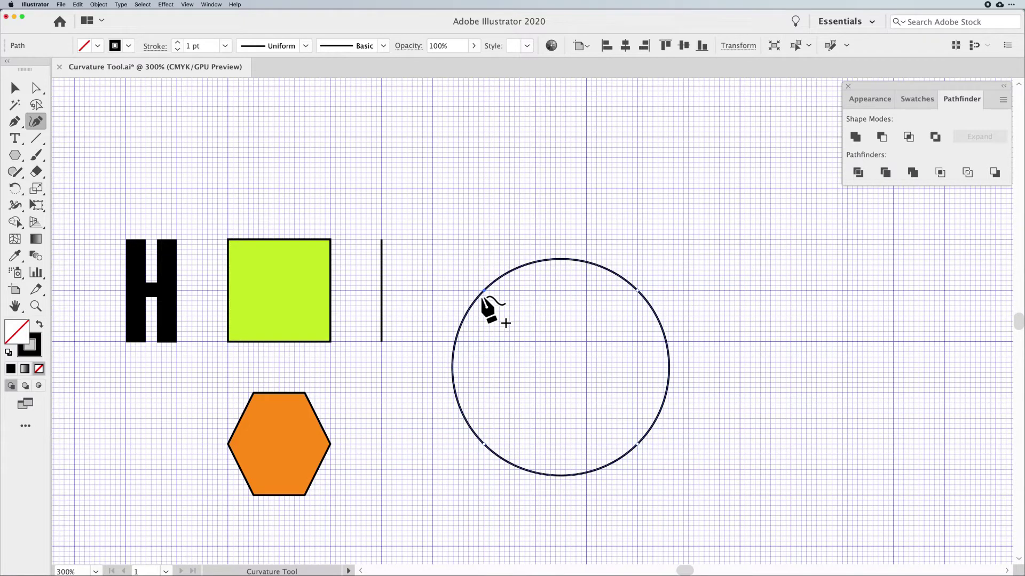
- Remove the circle's upper-left anchor point, then delete the remaining path
{"action": "key", "text": "Delete"}
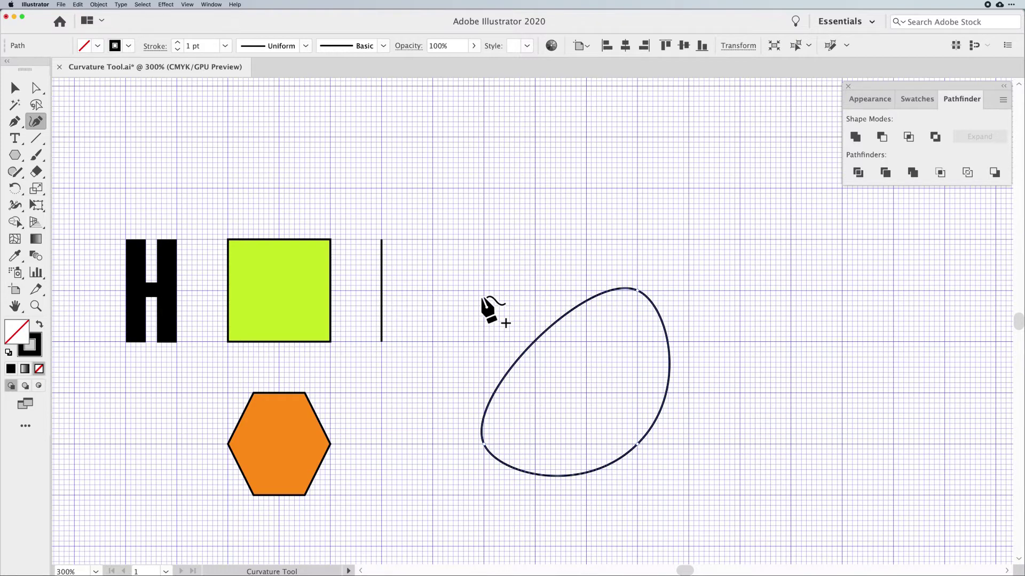
{"action": "key", "text": "Delete"}
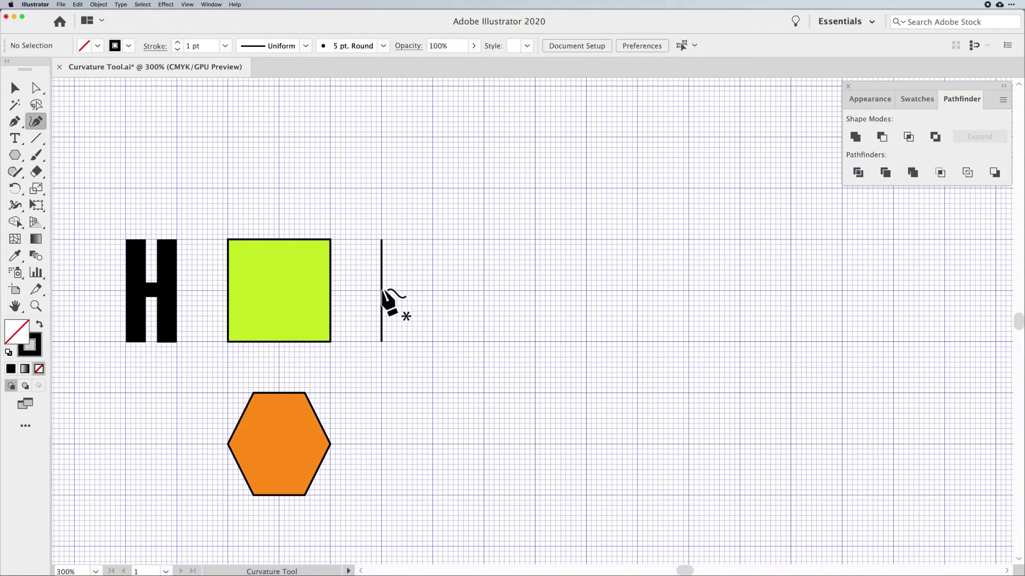
{"action": "left_click", "coordinate": [19, 87]}
{"action": "left_click", "coordinate": [381, 287]}
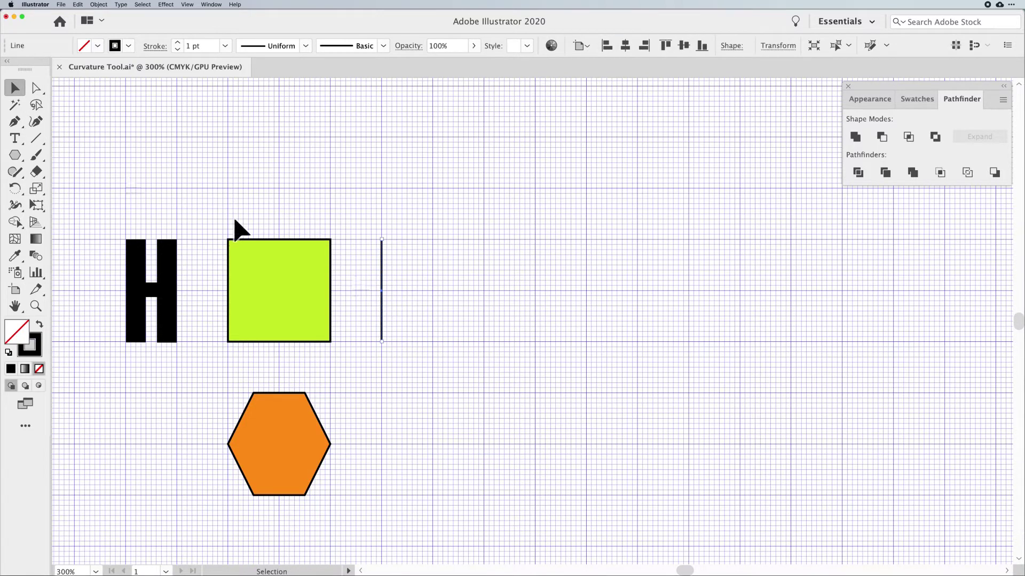
{"action": "left_click", "coordinate": [35, 122]}
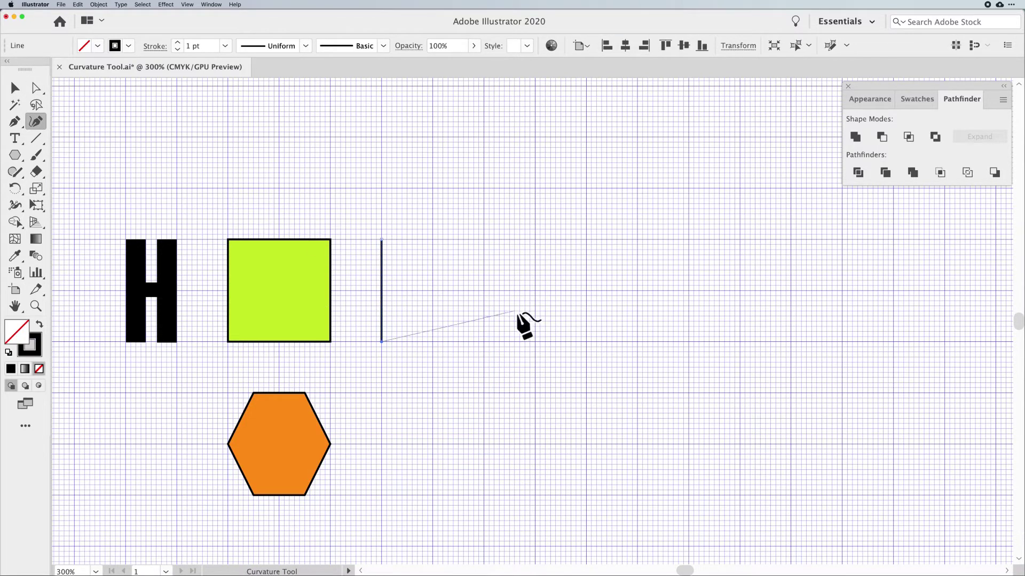
{"action": "key", "text": "v"}
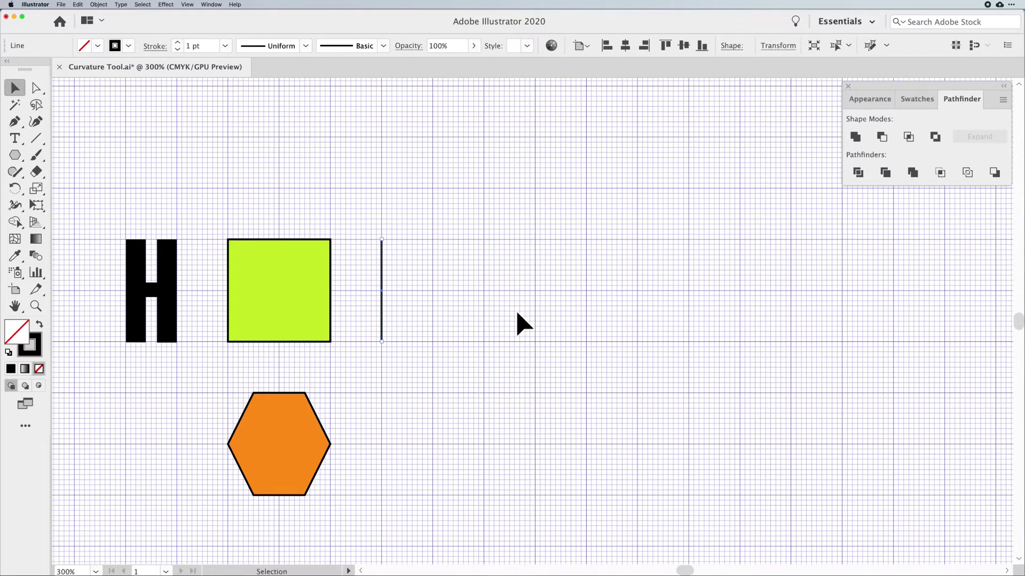
{"action": "left_click", "coordinate": [518, 314]}
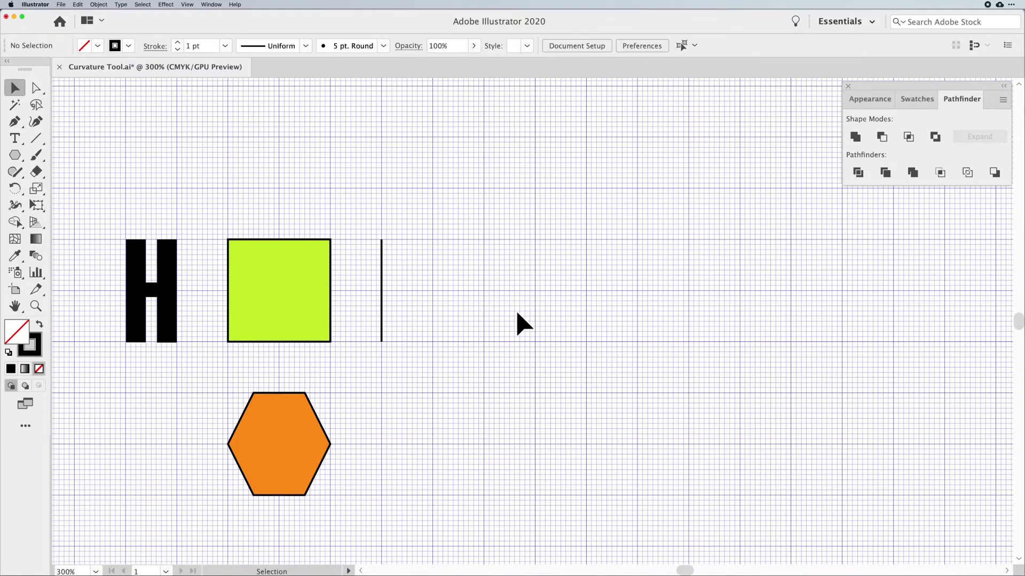
- Add a Curvature point at the middle of the vertical line and pull it one major grid square right to form a semicircle
{"action": "key", "text": "shift+grave"}
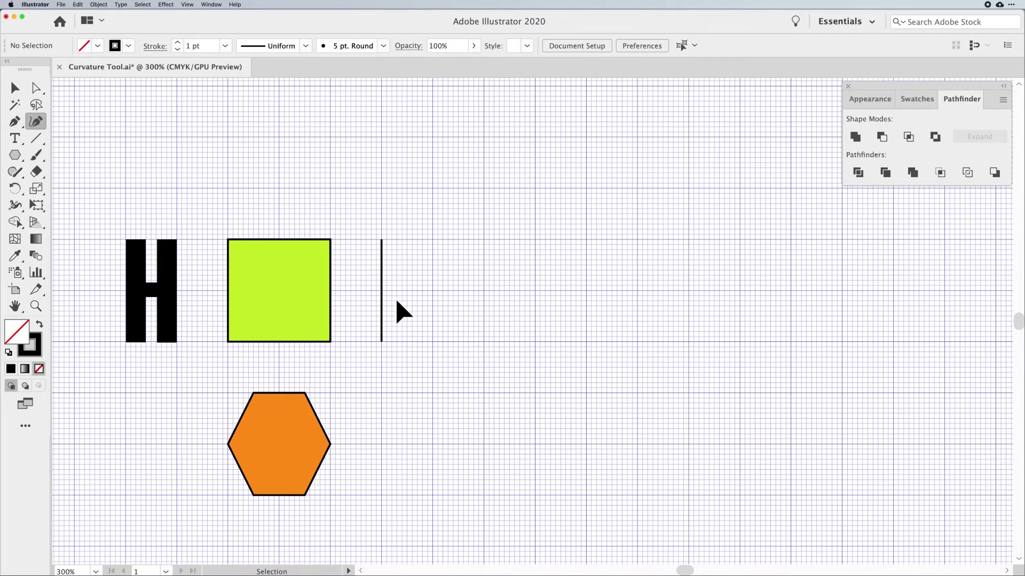
{"action": "left_click", "coordinate": [381, 299], "text": "super"}
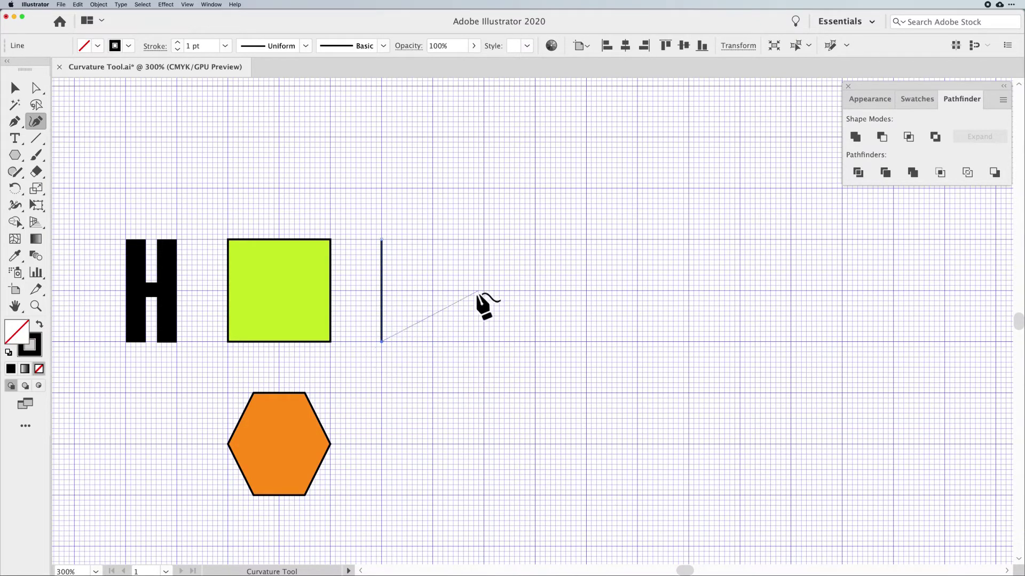
{"action": "left_click", "coordinate": [382, 291]}
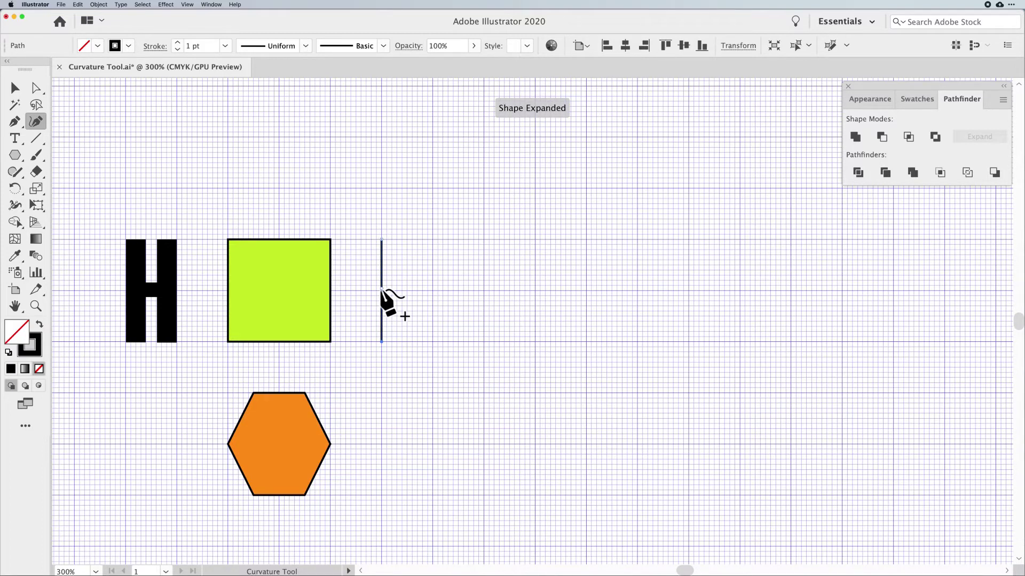
{"action": "left_click_drag", "start_coordinate": [382, 292], "coordinate": [432, 292]}
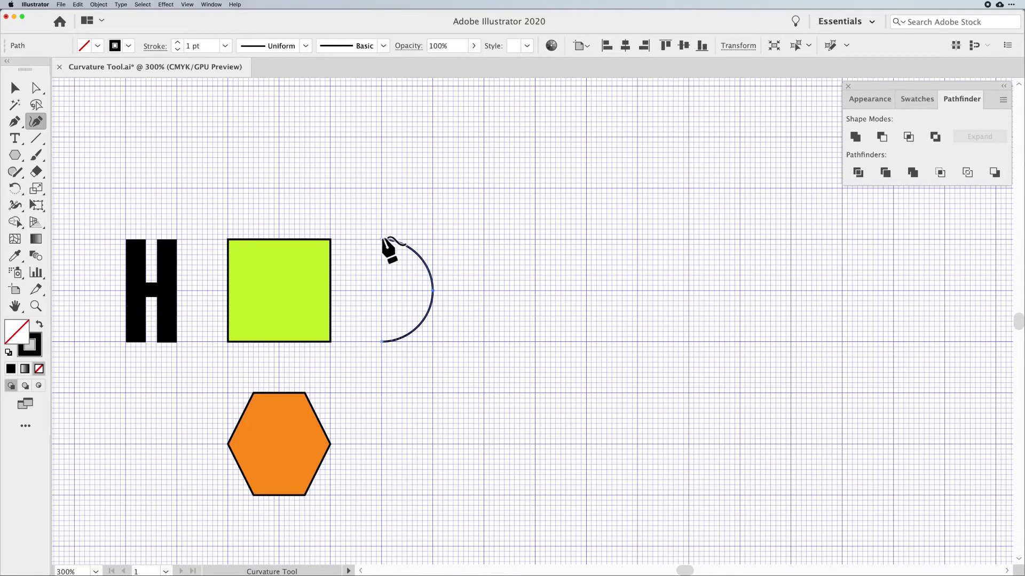
{"action": "key", "text": "Escape"}
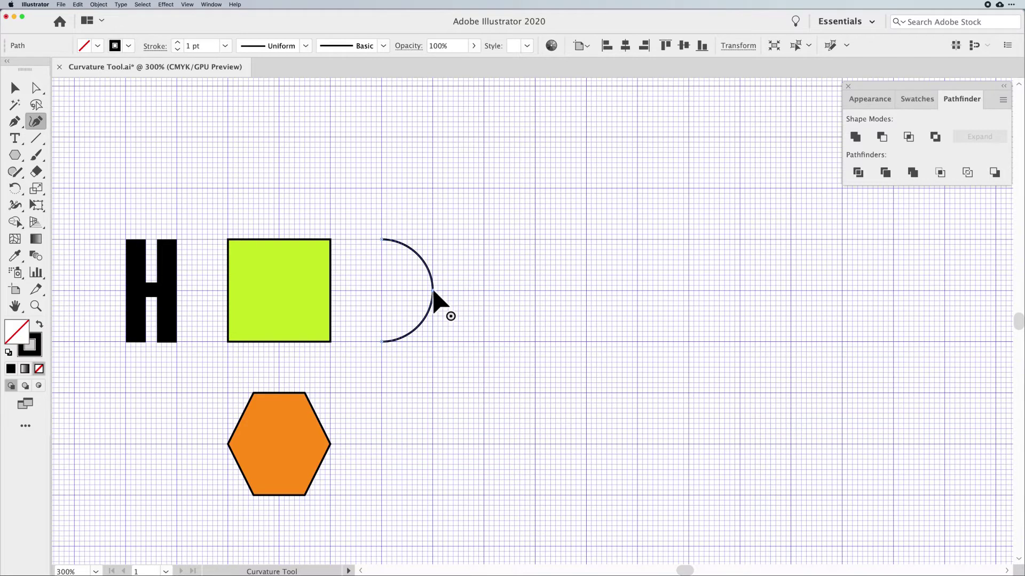
- Convert the semicircle's middle anchor to a corner point and back to a smooth point
{"action": "double_click", "coordinate": [432, 291]}
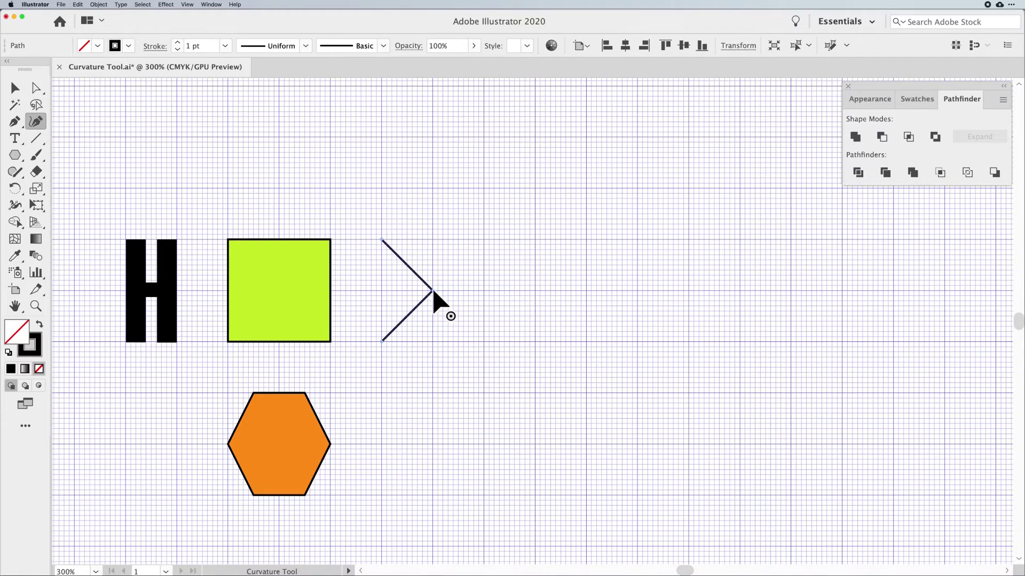
{"action": "double_click", "coordinate": [433, 291]}
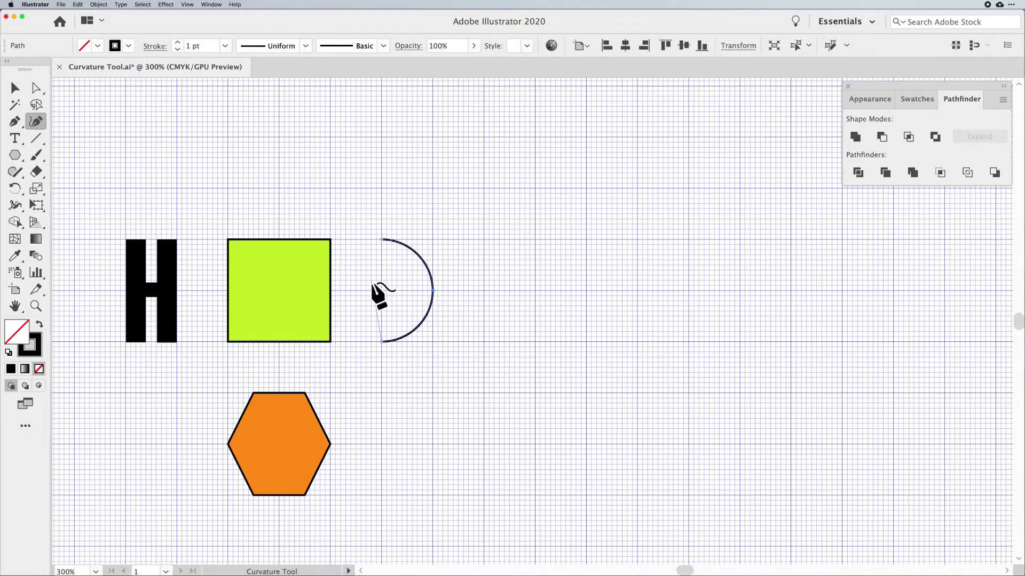
- Move the green square six major grid squares to the right and rotate it 45° into a diamond
{"action": "key", "text": "v"}
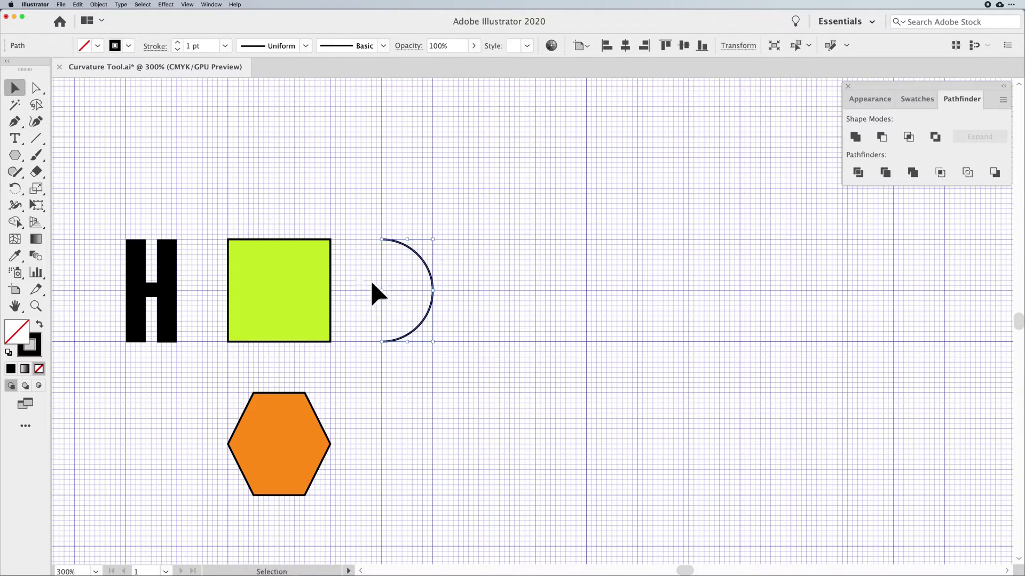
{"action": "left_click", "coordinate": [293, 278]}
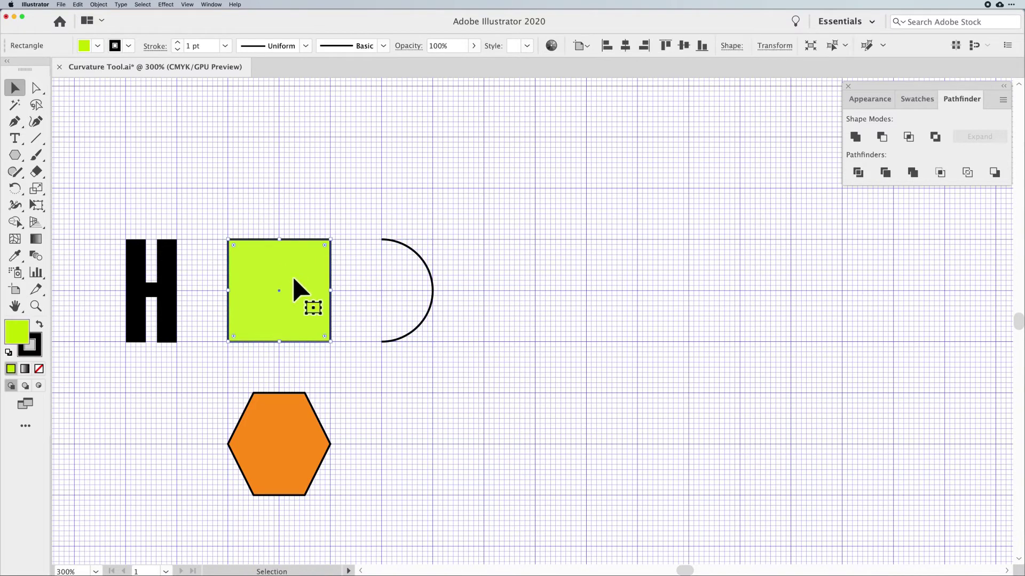
{"action": "left_click_drag", "start_coordinate": [293, 278], "coordinate": [603, 280]}
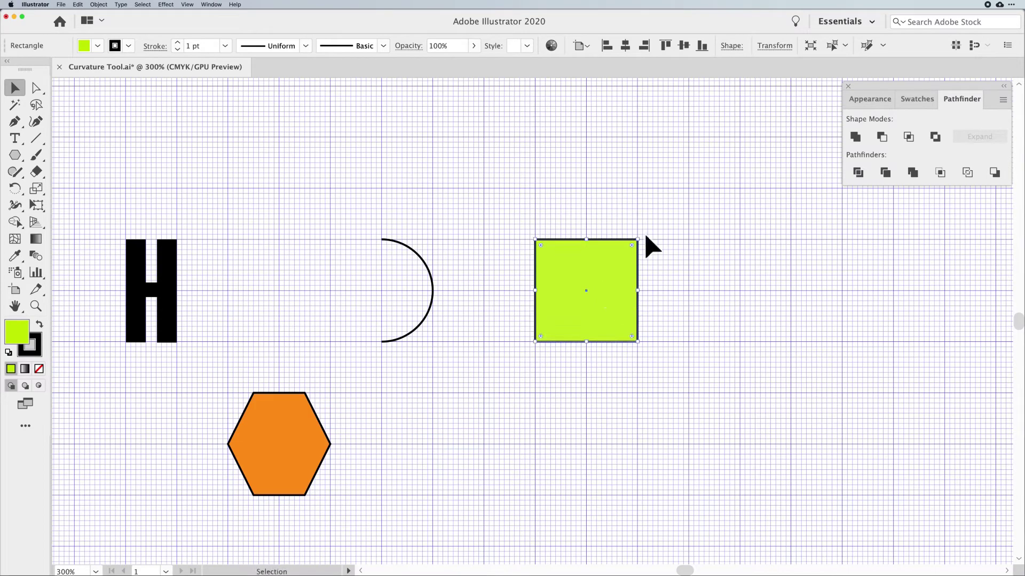
{"action": "left_click_drag", "start_coordinate": [641, 235], "coordinate": [587, 227]}
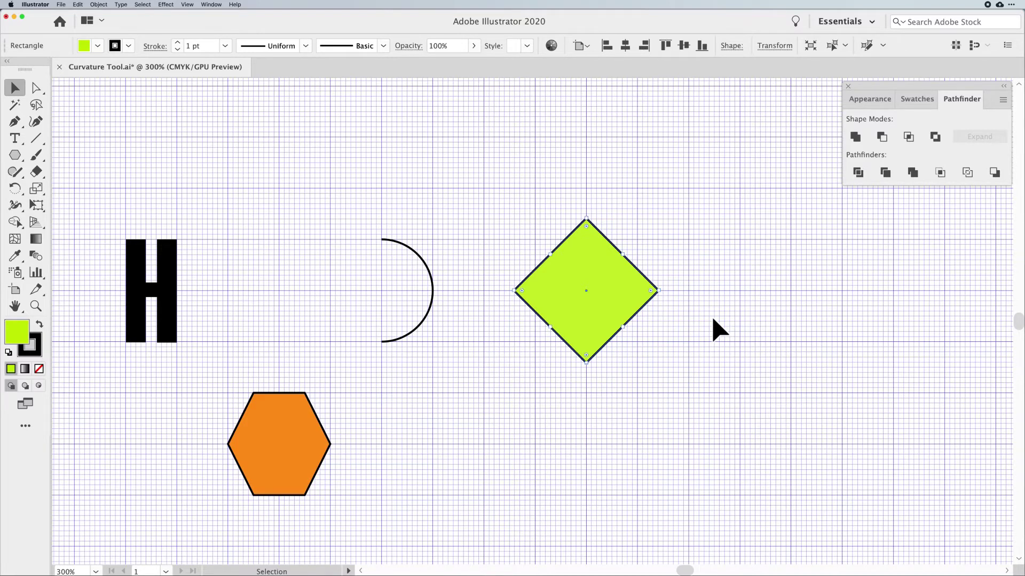
{"action": "left_click", "coordinate": [718, 331]}
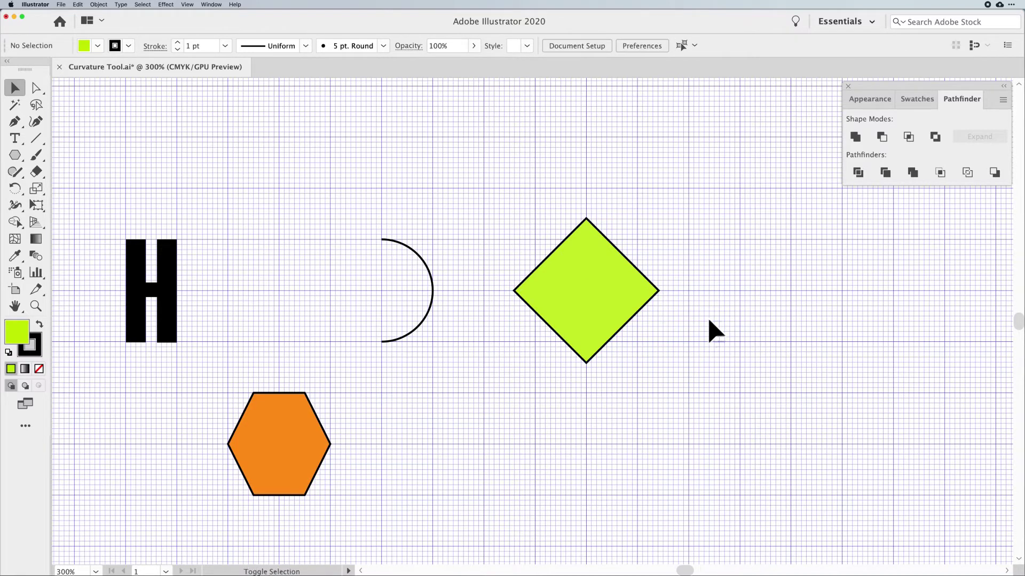
- Add Curvature points midway on the diamond's two upper edges and pull them outward to shape a symmetrical heart
{"action": "key", "text": "shift+grave"}
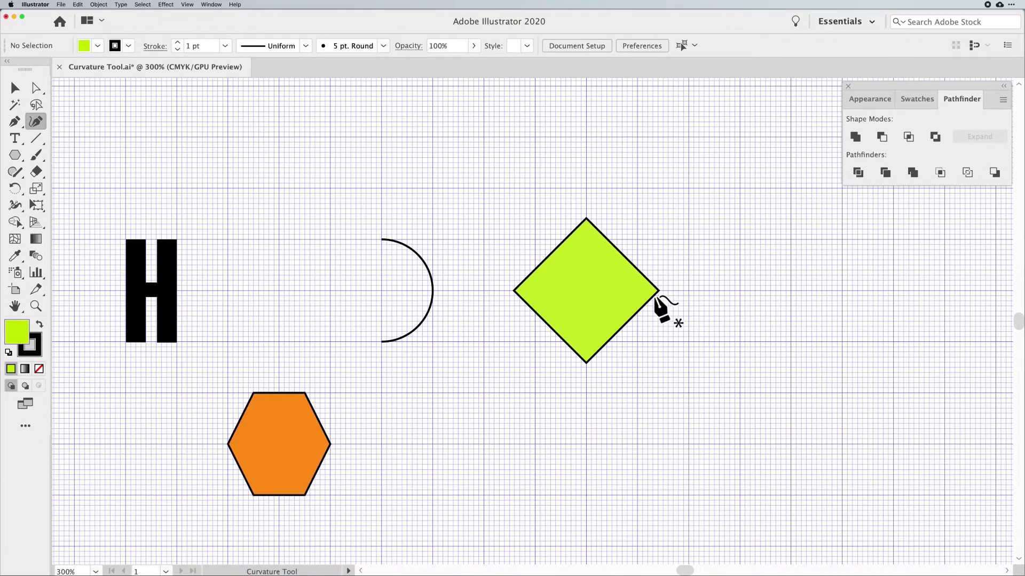
{"action": "left_click", "coordinate": [619, 283], "text": "super"}
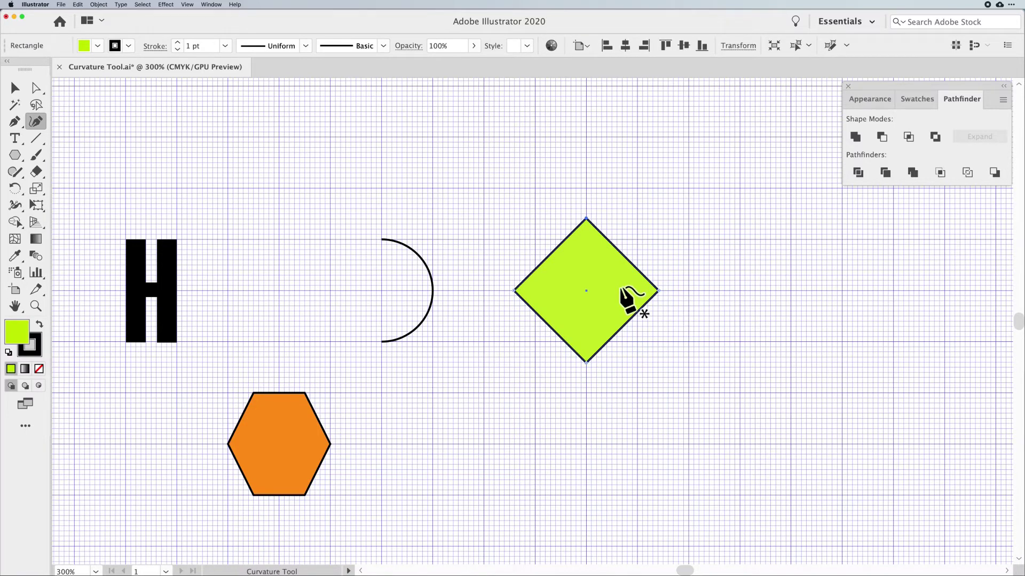
{"action": "left_click", "coordinate": [618, 250]}
{"action": "left_click_drag", "start_coordinate": [618, 250], "coordinate": [650, 226]}
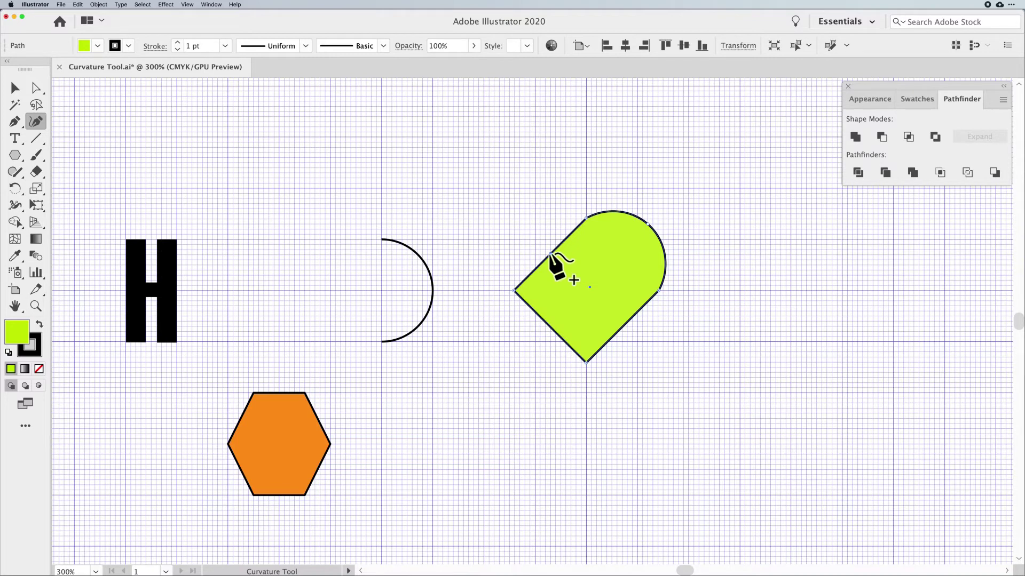
{"action": "left_click_drag", "start_coordinate": [551, 255], "coordinate": [521, 225]}
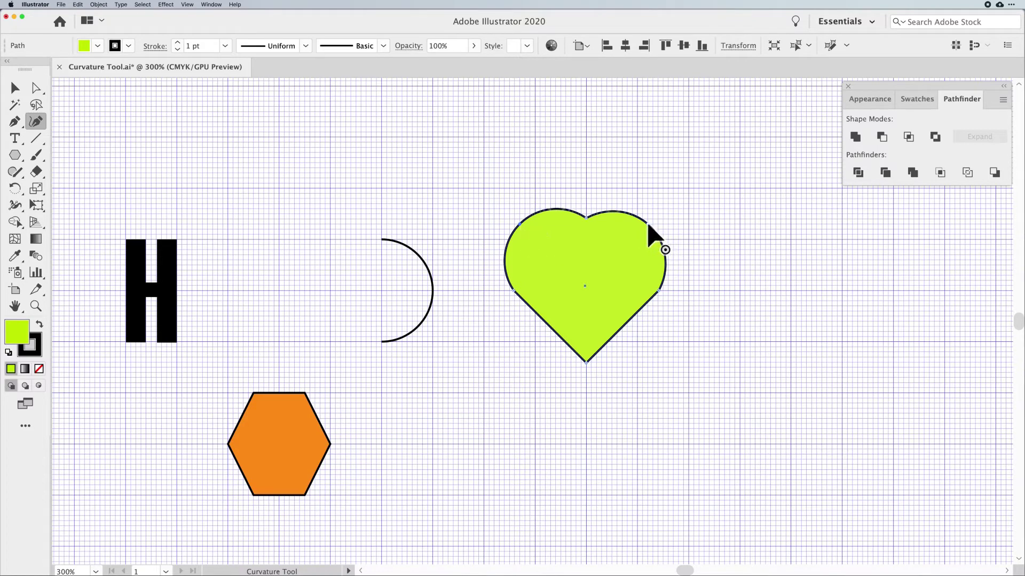
{"action": "left_click_drag", "start_coordinate": [648, 223], "coordinate": [650, 221]}
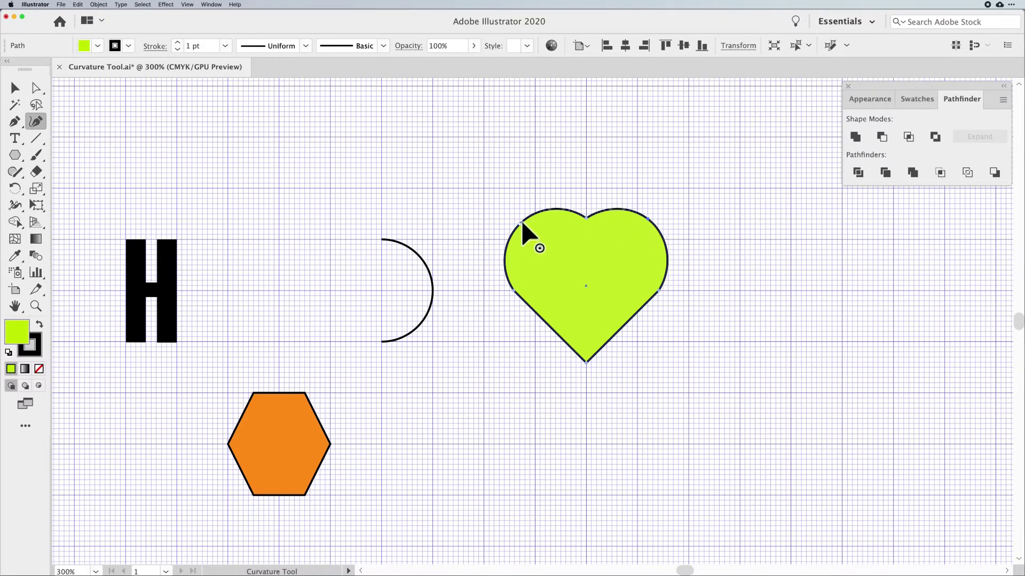
- Fill the green heart with dark red and deselect it
{"action": "left_click", "coordinate": [15, 88]}
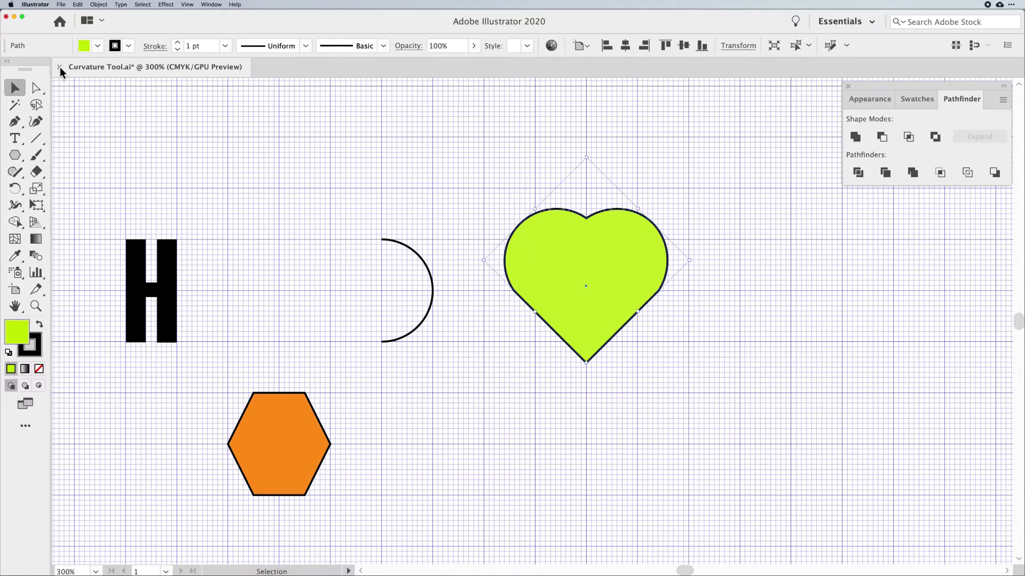
{"action": "left_click", "coordinate": [98, 47]}
{"action": "left_click", "coordinate": [73, 94]}
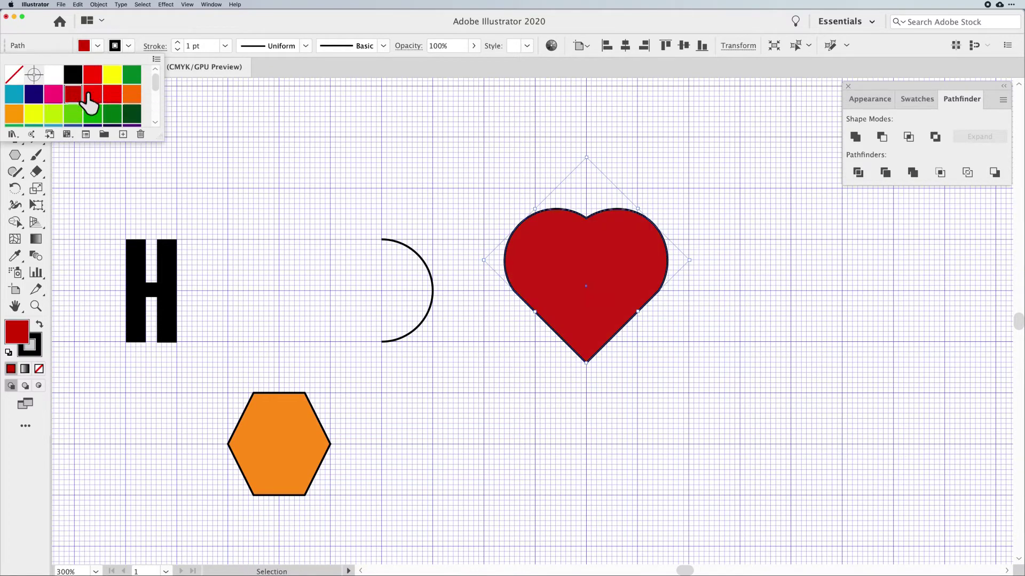
{"action": "left_click", "coordinate": [443, 141]}
{"action": "left_click", "coordinate": [452, 158]}
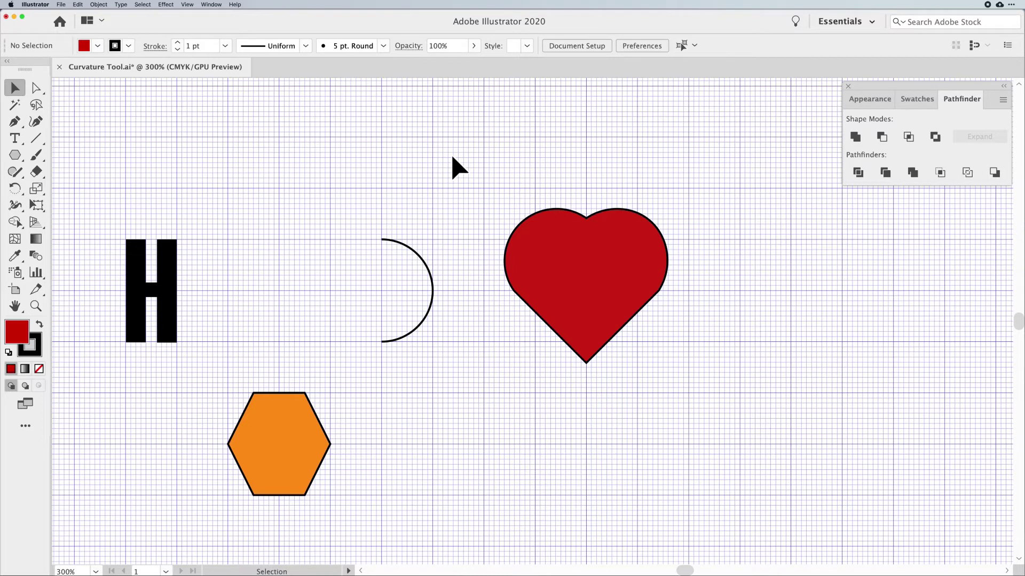
- Convert the heart's two upper lobe anchors to corner points with the Curvature tool
{"action": "left_click", "coordinate": [544, 277]}
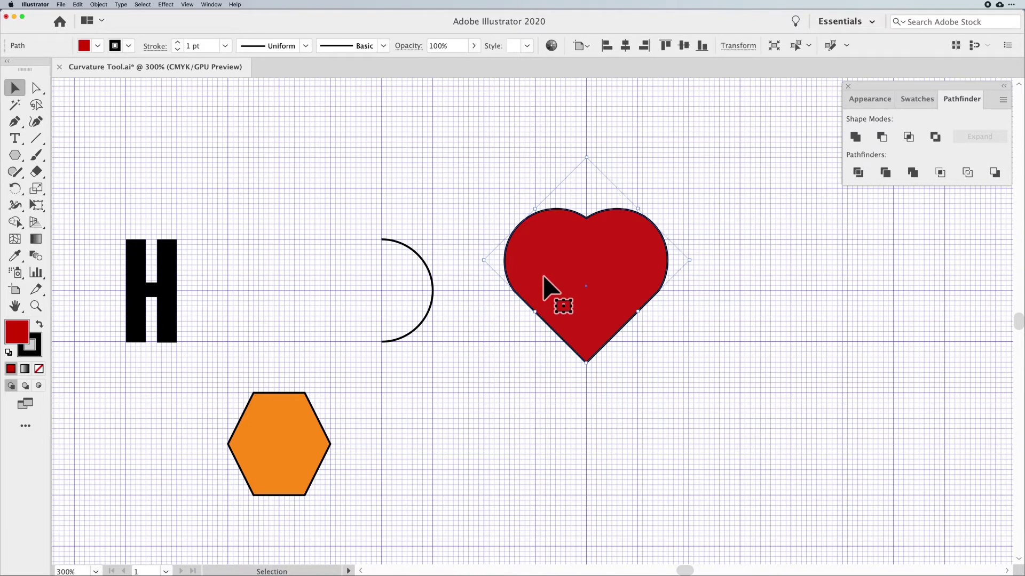
{"action": "key", "text": "shift+grave"}
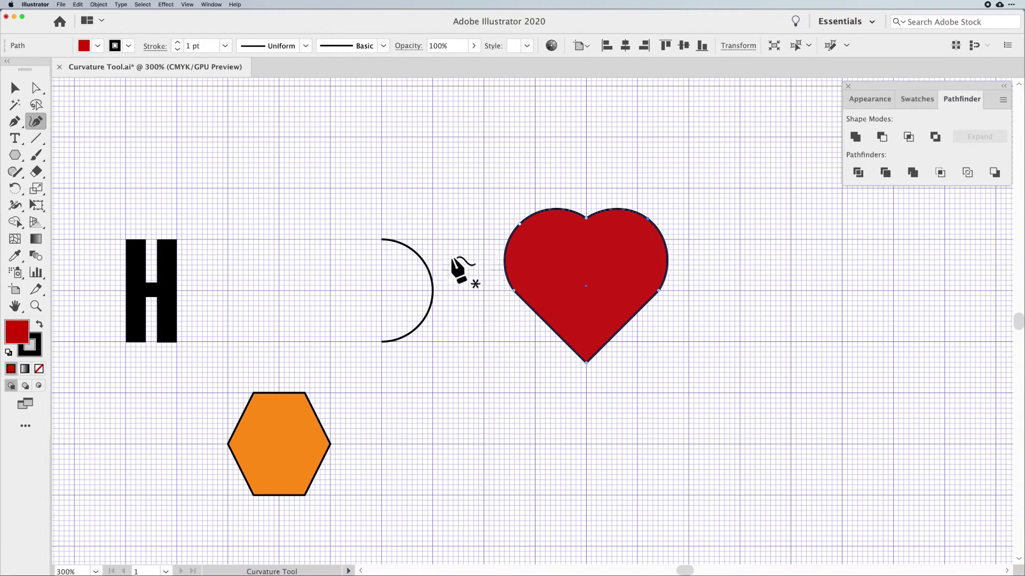
{"action": "double_click", "coordinate": [647, 219]}
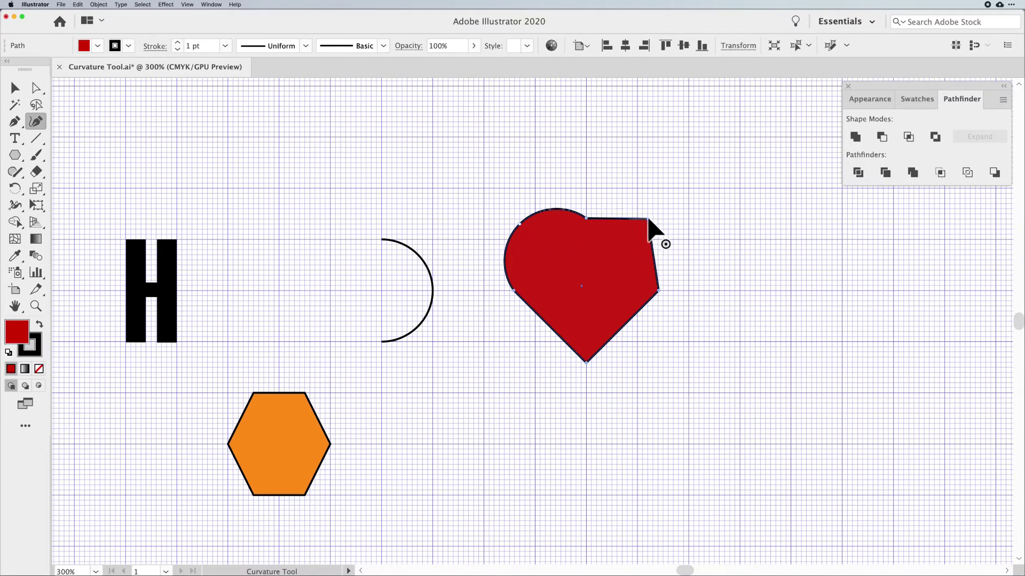
{"action": "double_click", "coordinate": [520, 223]}
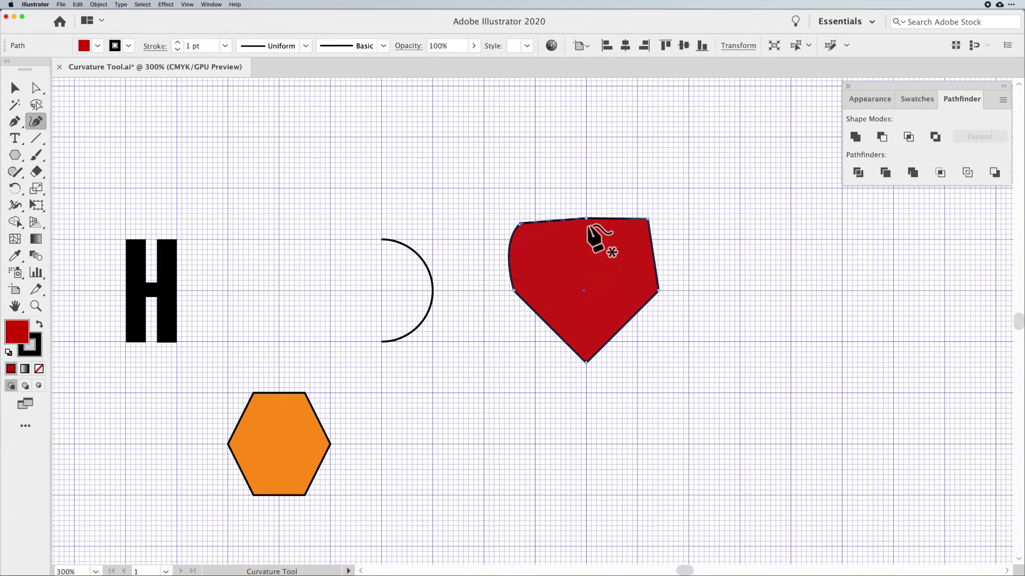
{"action": "double_click", "coordinate": [513, 291]}
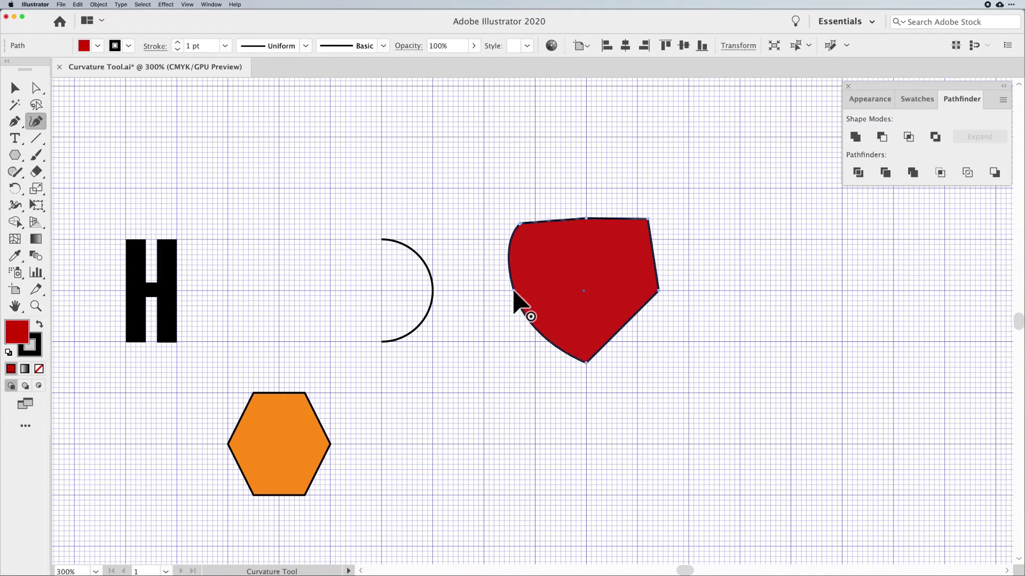
{"action": "double_click", "coordinate": [520, 225]}
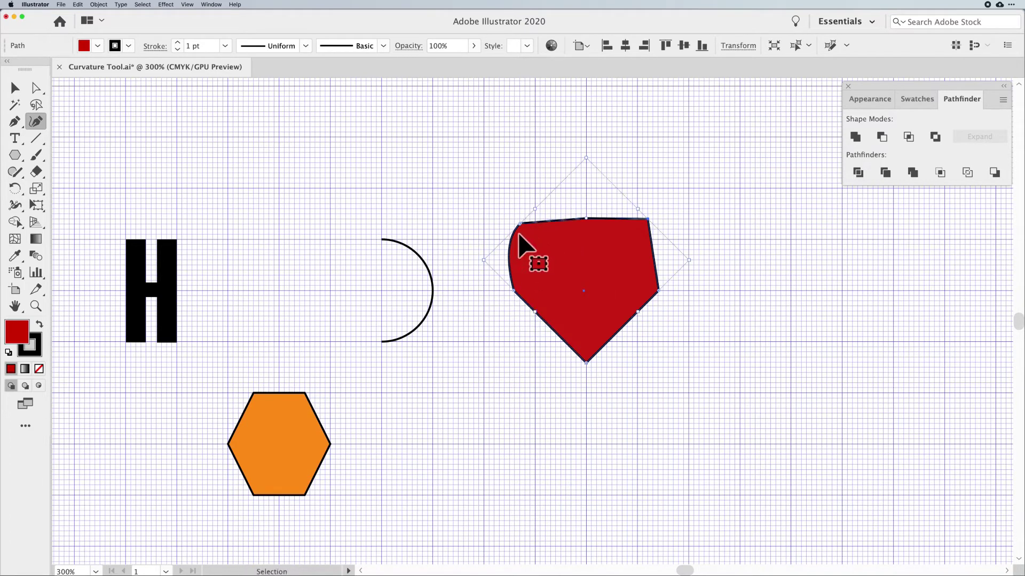
{"action": "left_click_drag", "start_coordinate": [521, 224], "coordinate": [520, 224]}
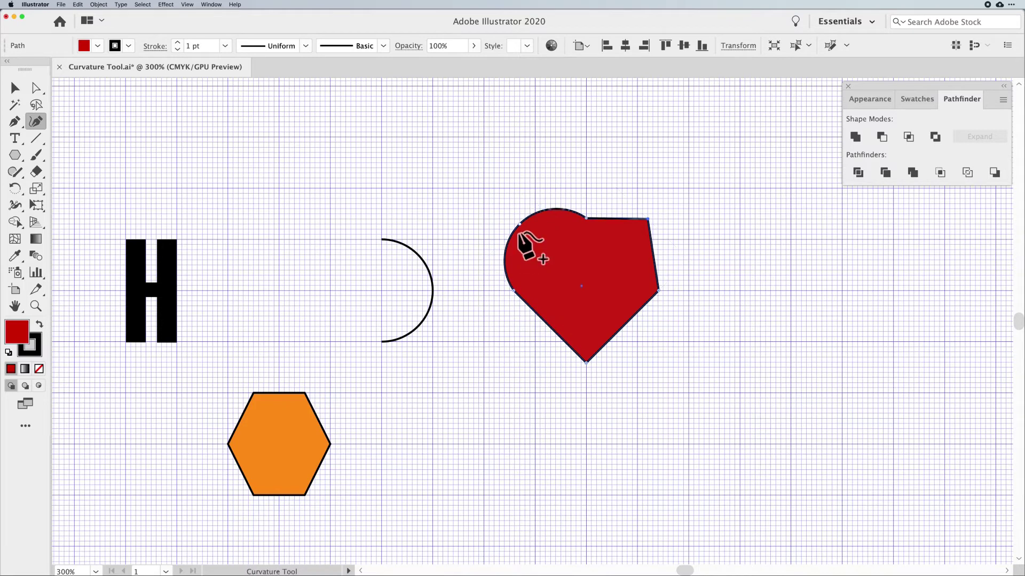
{"action": "double_click", "coordinate": [521, 224]}
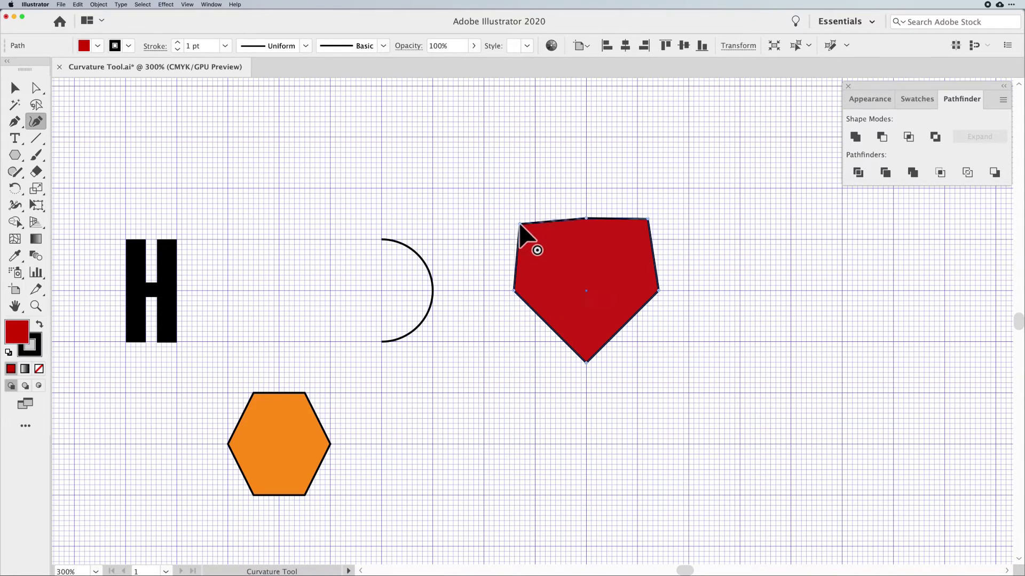
- Pull the heart's notch anchor down about eight minor grid squares and level the right lobe's corner with the left one
{"action": "left_click_drag", "start_coordinate": [586, 218], "coordinate": [585, 259]}
{"action": "left_click_drag", "start_coordinate": [648, 219], "coordinate": [653, 224]}
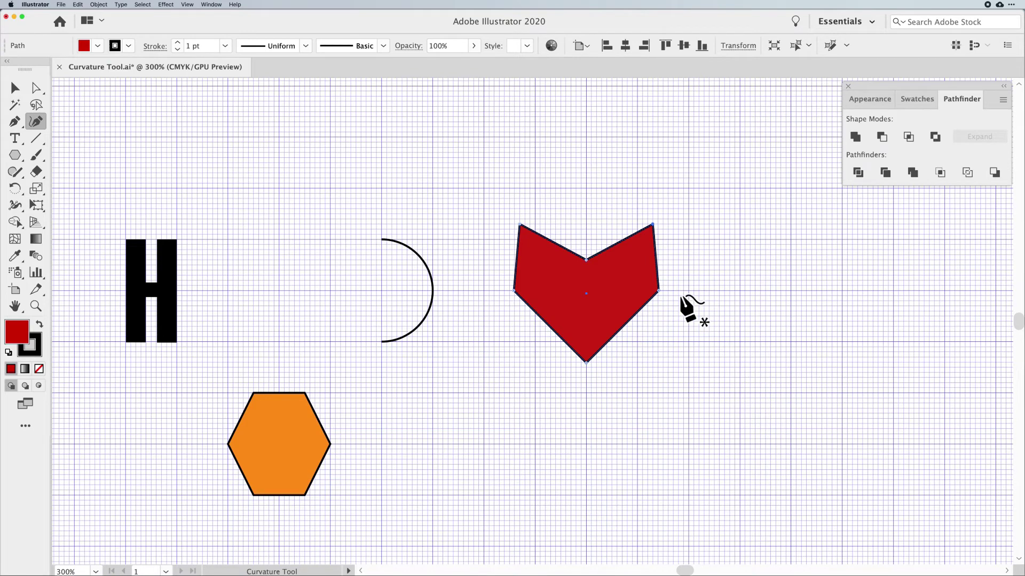
- Convert both upper lobe corners back to smooth points, raise the notch about four minor grid squares, and deselect the heart
{"action": "double_click", "coordinate": [653, 225]}
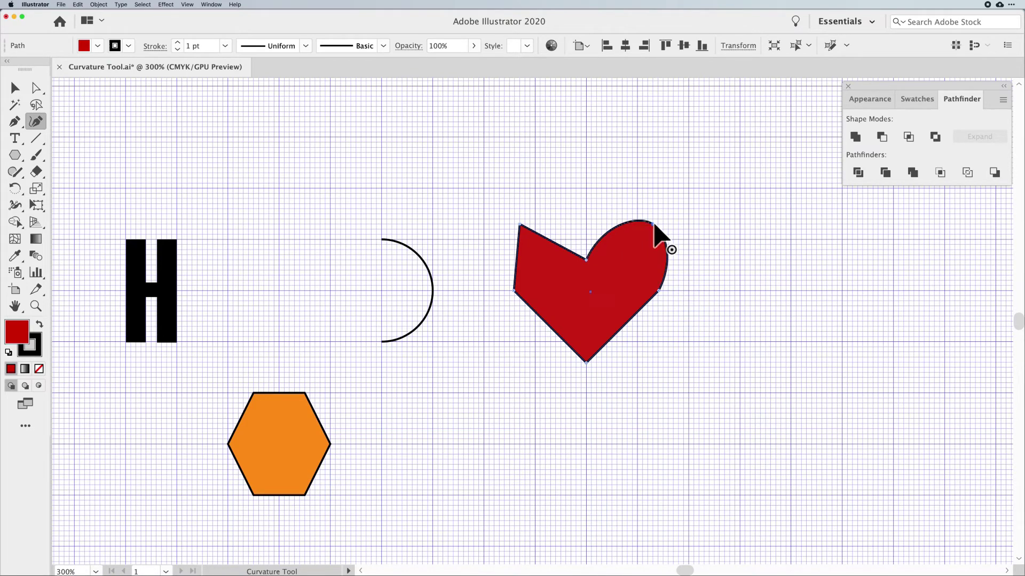
{"action": "double_click", "coordinate": [521, 226]}
{"action": "left_click_drag", "start_coordinate": [586, 260], "coordinate": [586, 240]}
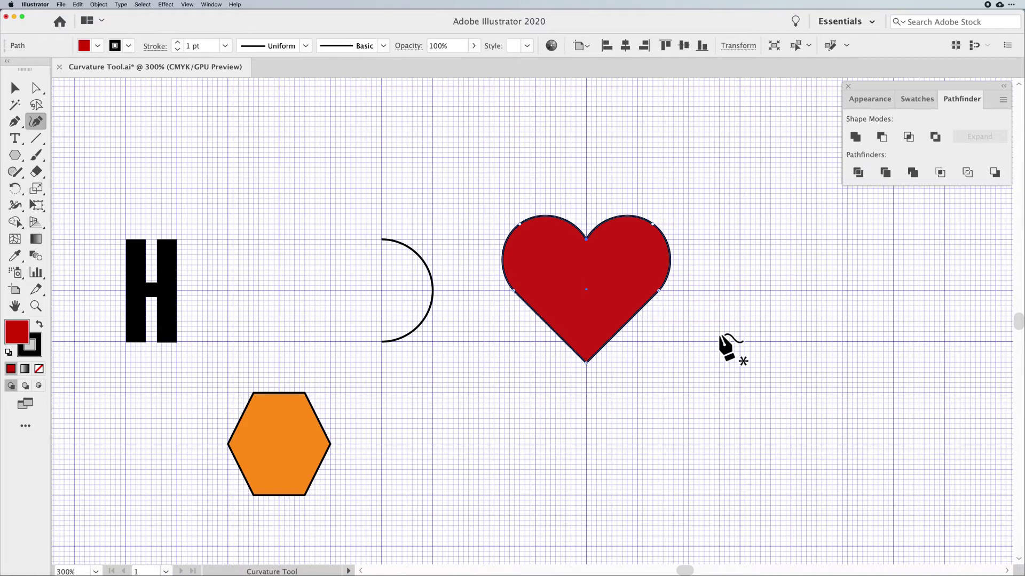
{"action": "key", "text": "super+shift+a"}
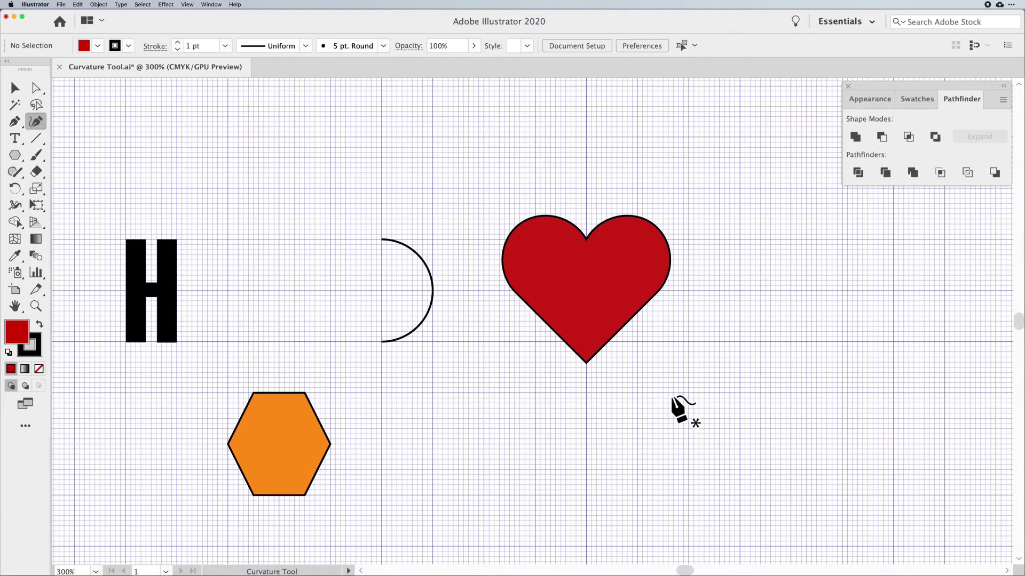
- Draw a closed straight-sided five-point shape below the heart, with a flat base two major grid squares wide and a peaked top
{"action": "left_click", "coordinate": [484, 439]}
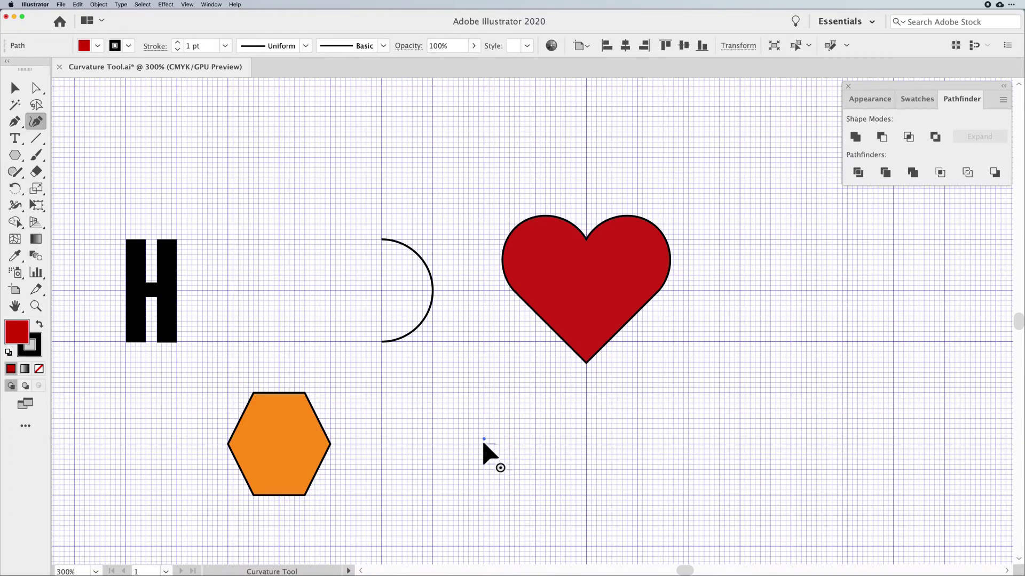
{"action": "left_click", "coordinate": [586, 439]}
{"action": "left_click", "coordinate": [639, 394]}
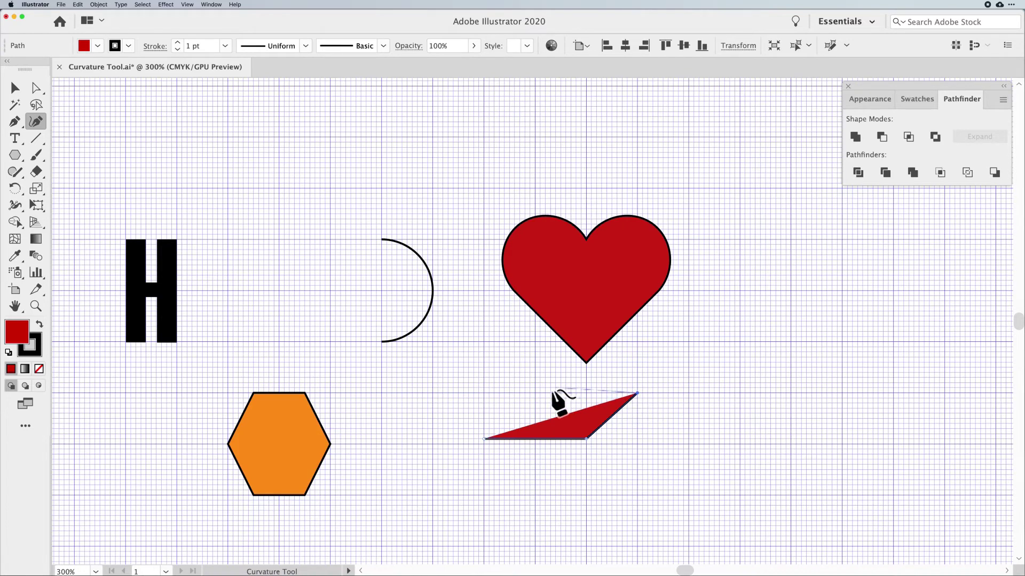
{"action": "left_click", "coordinate": [536, 378]}
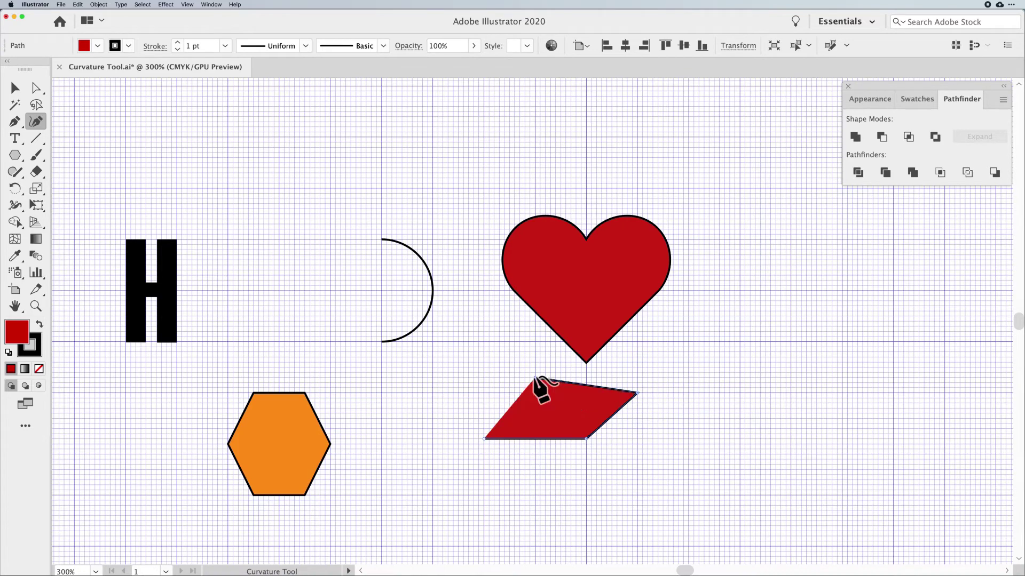
{"action": "left_click", "coordinate": [454, 394]}
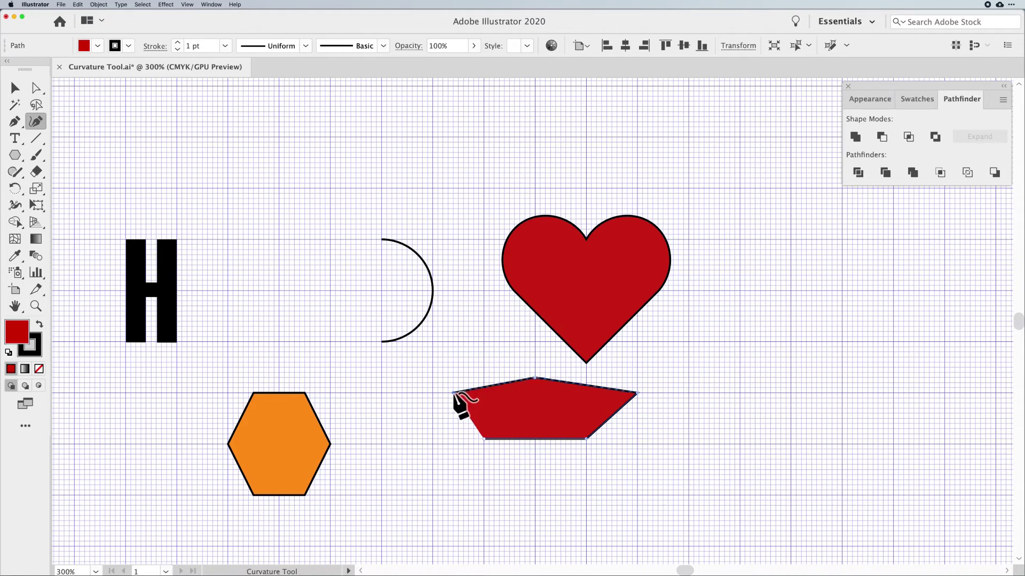
{"action": "left_click", "coordinate": [484, 439]}
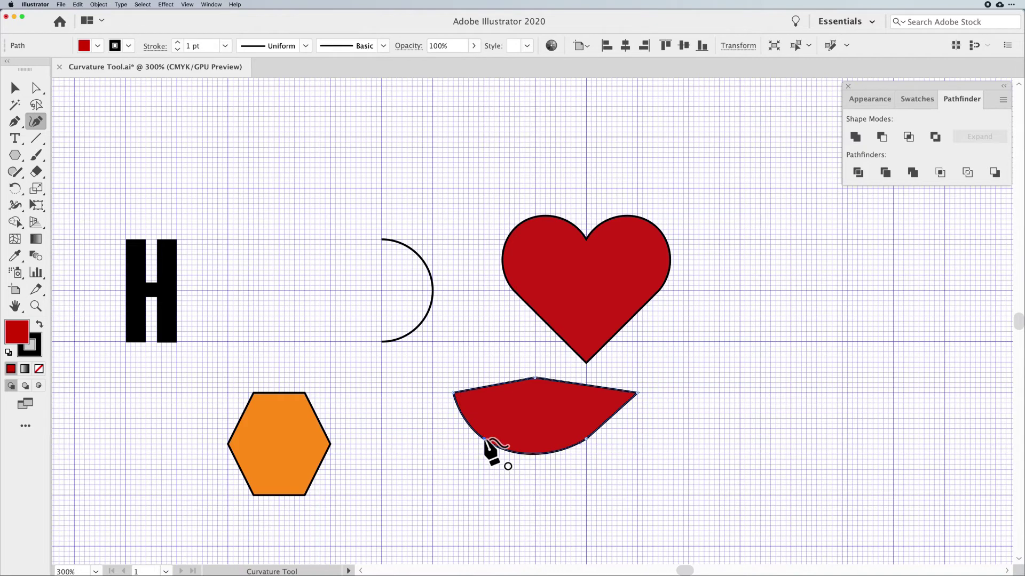
{"action": "double_click", "coordinate": [484, 440]}
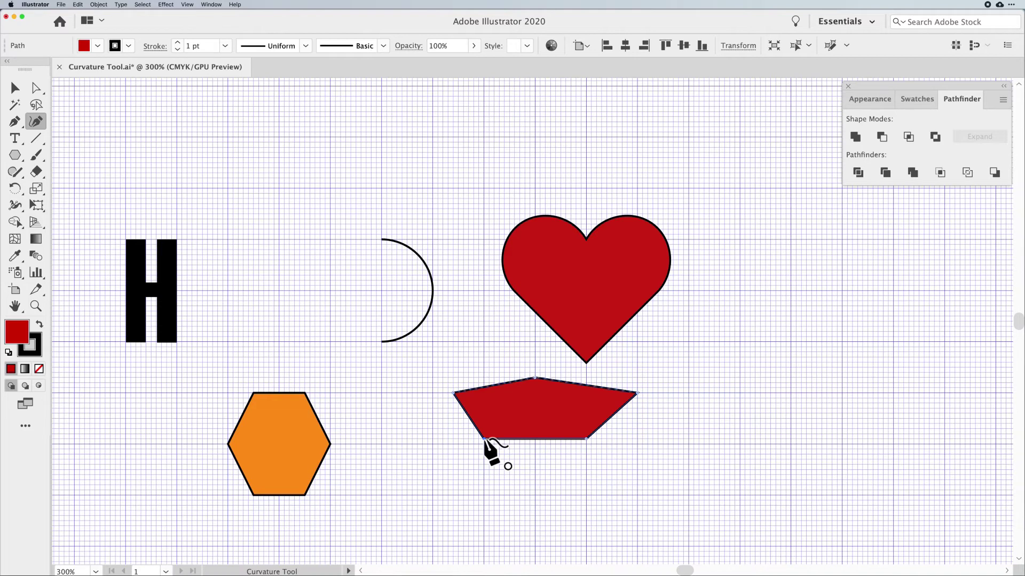
- Smooth the new shape's top middle anchor and pull it up one minor grid square, finally deleting that anchor
{"action": "double_click", "coordinate": [535, 378]}
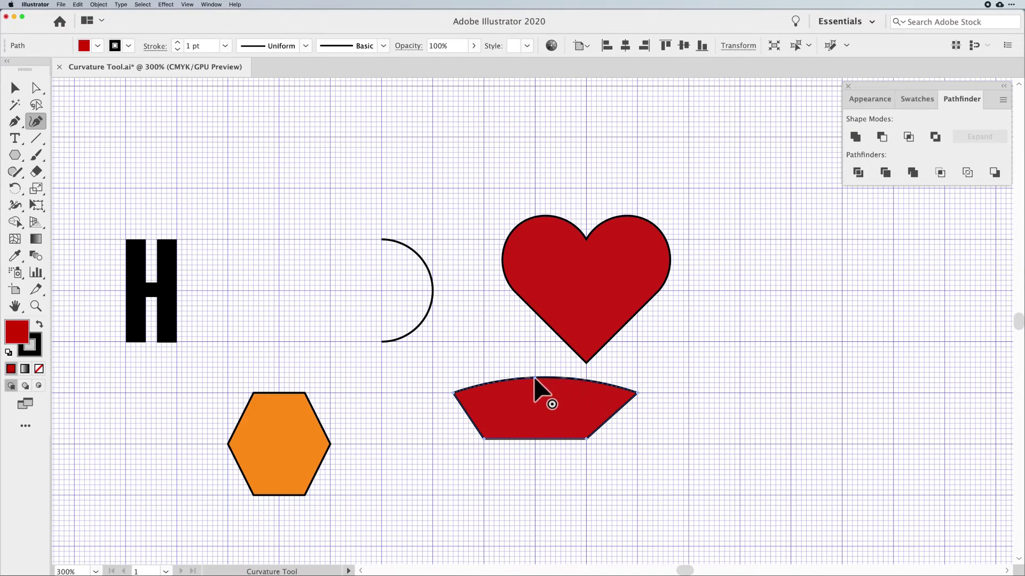
{"action": "mouse_move", "coordinate": [534, 378]}
{"action": "left_mouse_down"}
{"action": "mouse_move", "coordinate": [534, 394]}
{"action": "mouse_move", "coordinate": [535, 373]}
{"action": "left_mouse_up"}
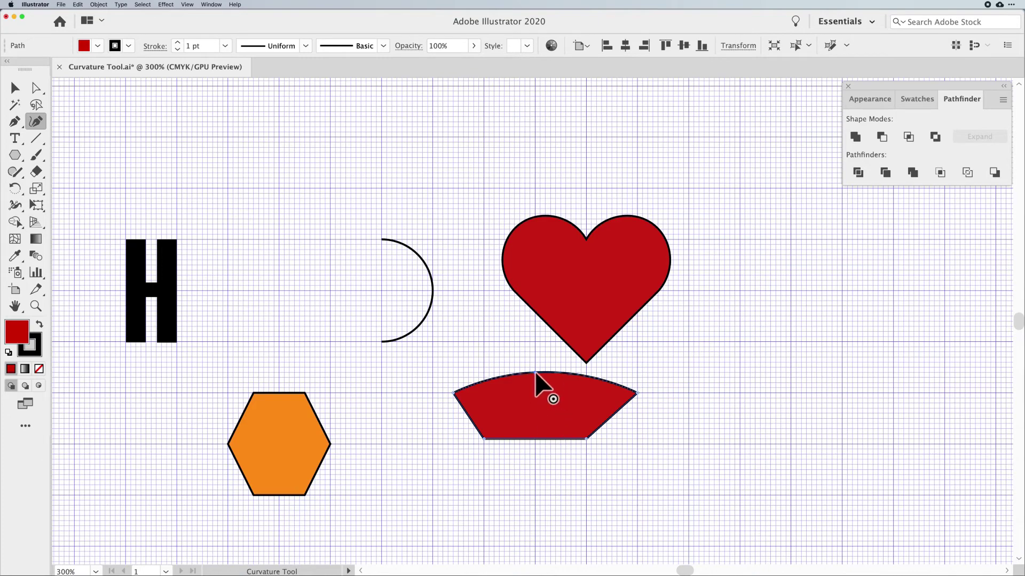
{"action": "key", "text": "Delete"}
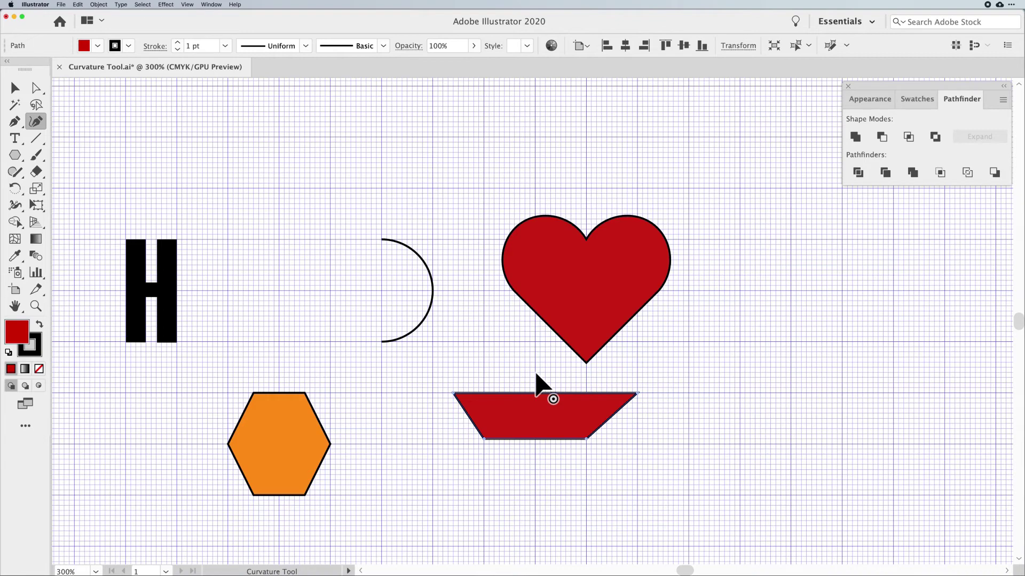
- Move the shape's lower-right anchor about four minor grid squares right and pull its bottom edge down about 17 minor squares
{"action": "left_click_drag", "start_coordinate": [587, 438], "coordinate": [608, 439]}
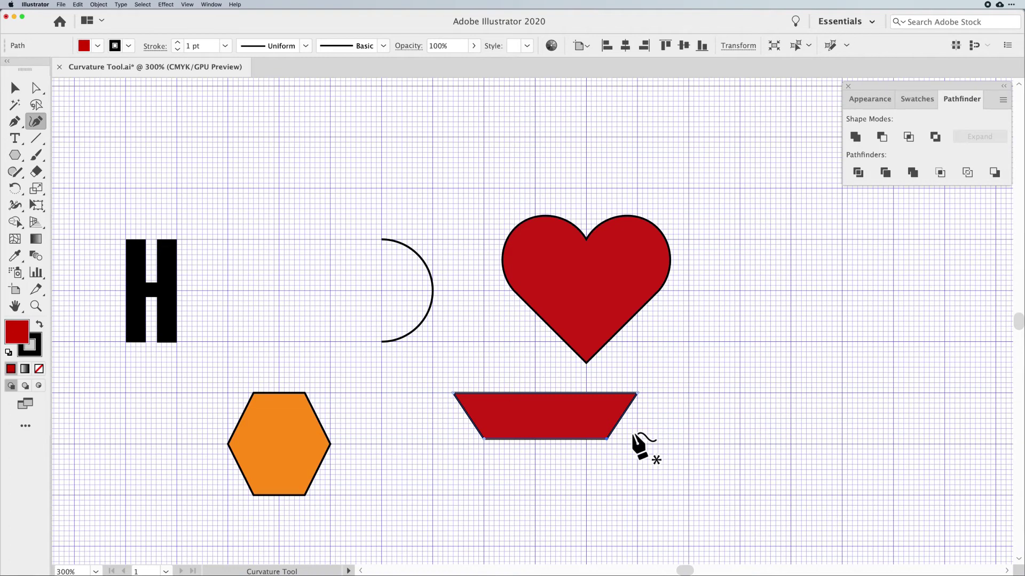
{"action": "key", "text": "super"}
{"action": "left_click_drag", "start_coordinate": [546, 440], "coordinate": [550, 531]}
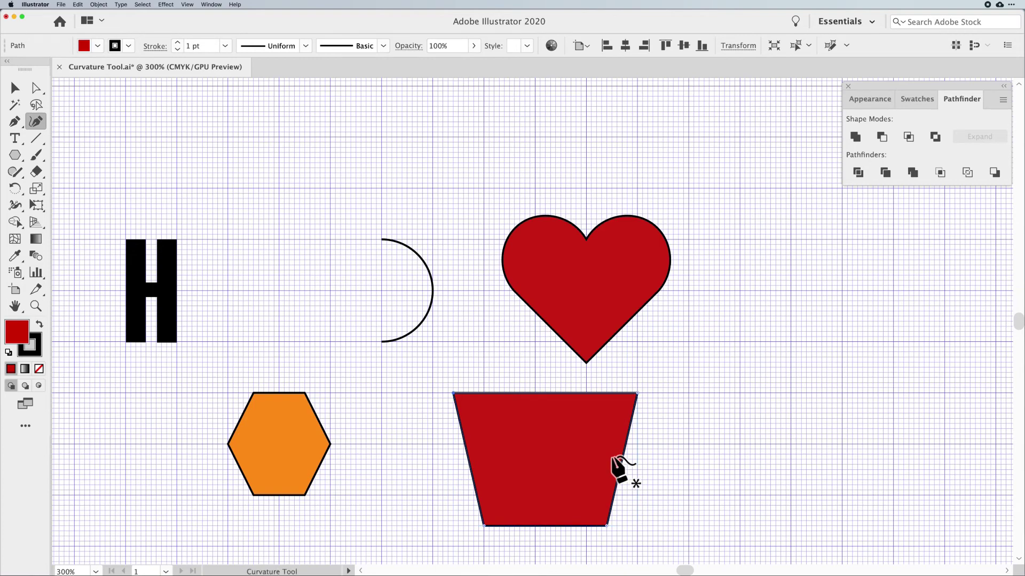
- Convert the shape's two bottom corners to smooth points to form a rounded bowl
{"action": "double_click", "coordinate": [607, 526]}
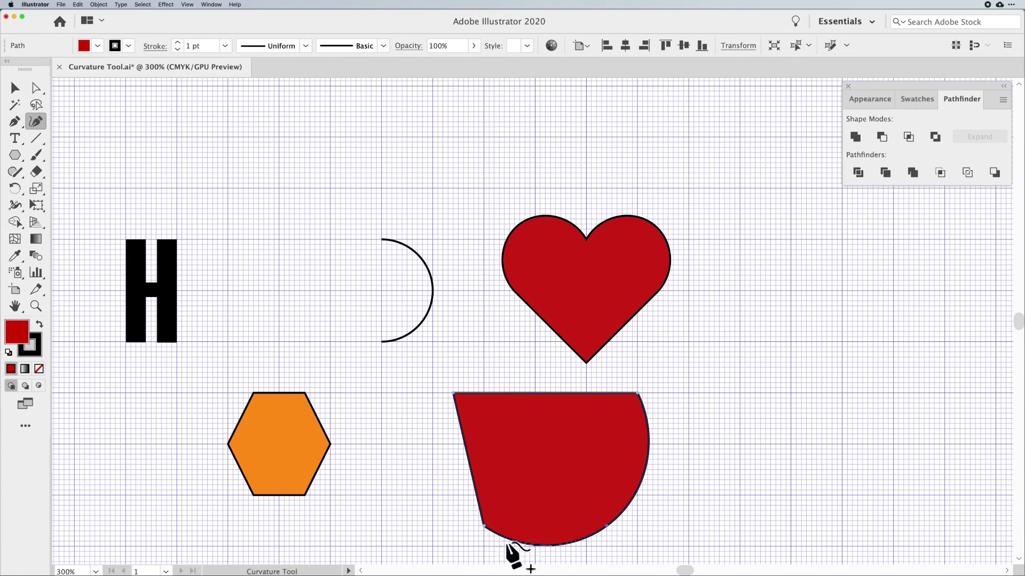
{"action": "double_click", "coordinate": [484, 525]}
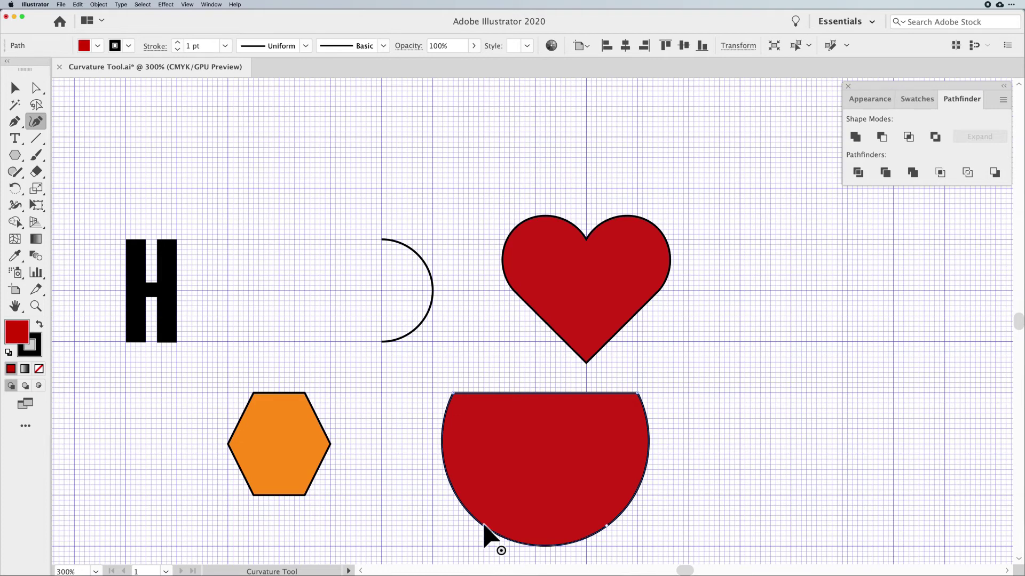
- Add a Curvature point midway on the top edge of the H's left stem and pull it up two minor grid squares
{"action": "key", "text": "space"}
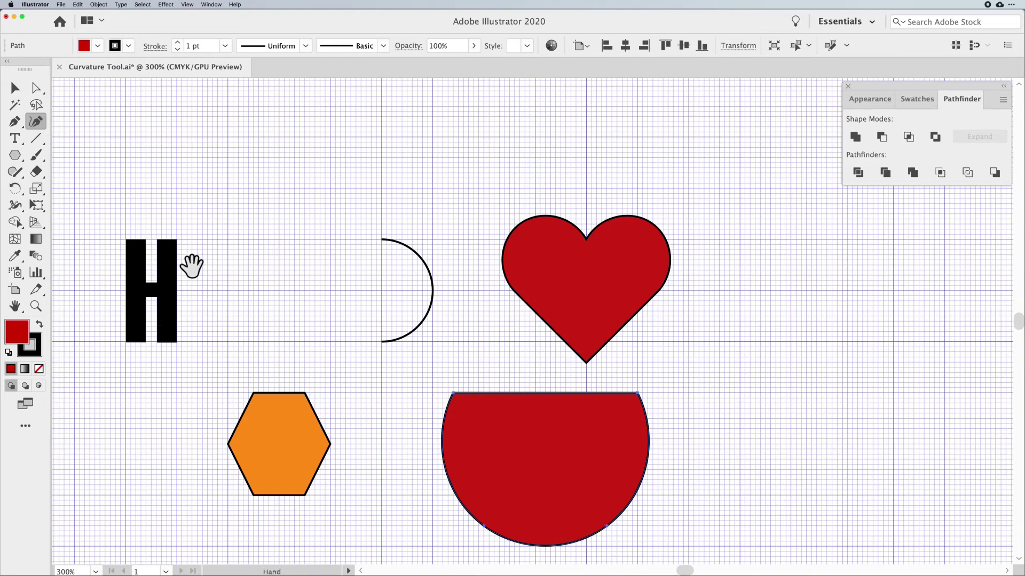
{"action": "left_click_drag", "start_coordinate": [192, 266], "coordinate": [411, 265]}
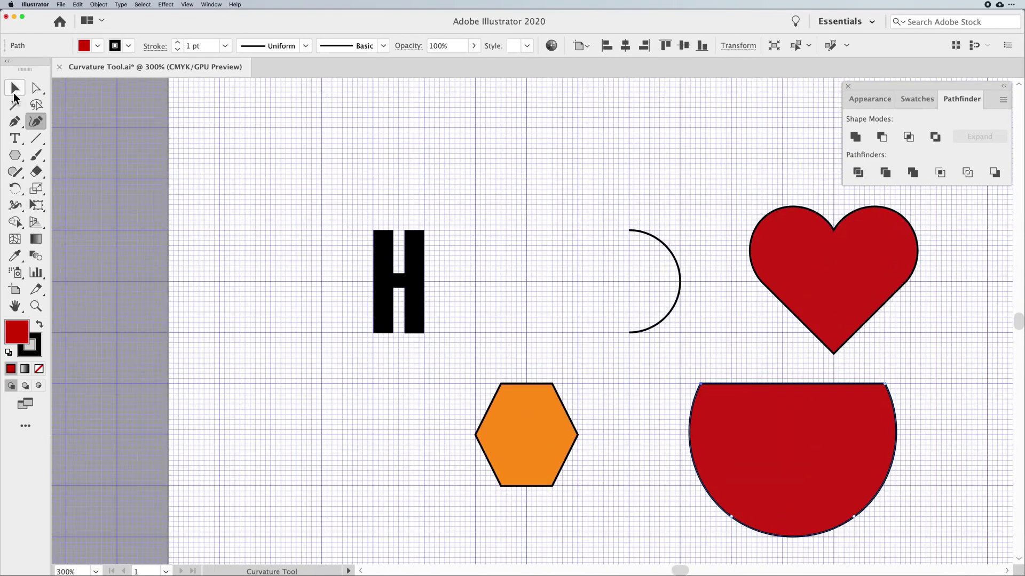
{"action": "left_click", "coordinate": [15, 87]}
{"action": "left_click", "coordinate": [386, 257]}
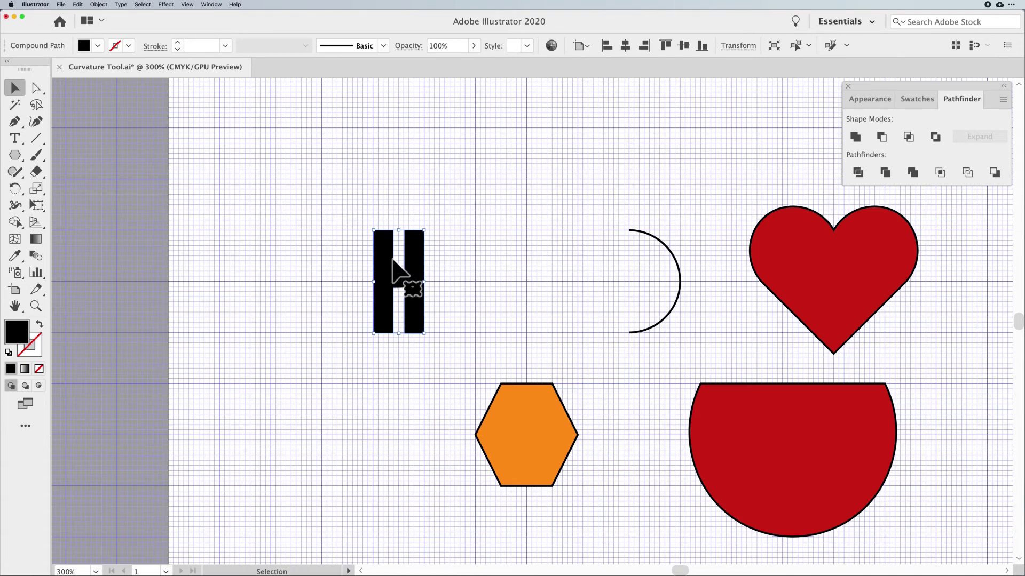
{"action": "mouse_move", "coordinate": [424, 282]}
{"action": "left_mouse_down"}
{"action": "mouse_move", "coordinate": [440, 283]}
{"action": "mouse_move", "coordinate": [426, 283]}
{"action": "mouse_move", "coordinate": [427, 272]}
{"action": "left_mouse_up"}
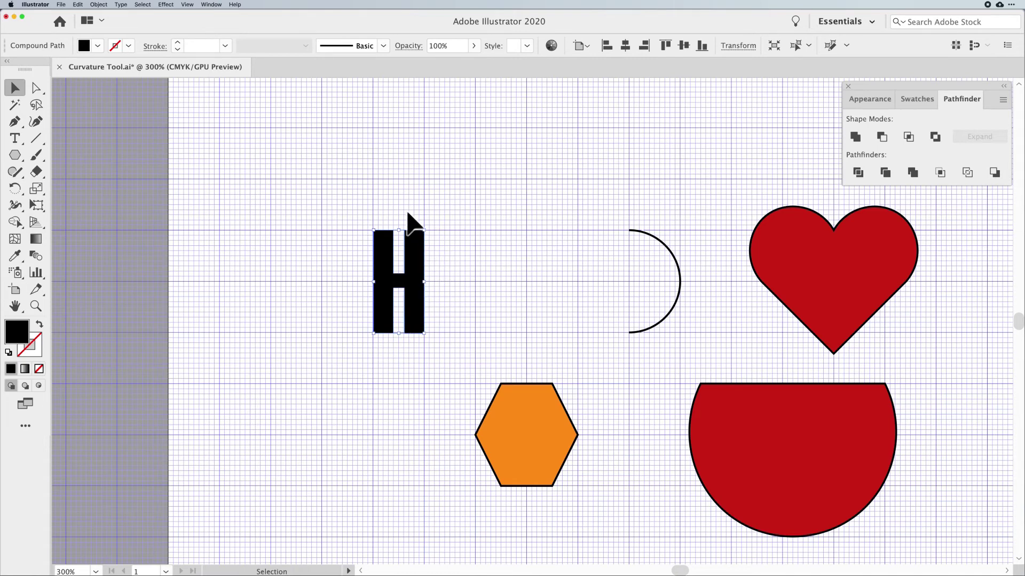
{"action": "key", "text": "shift+grave"}
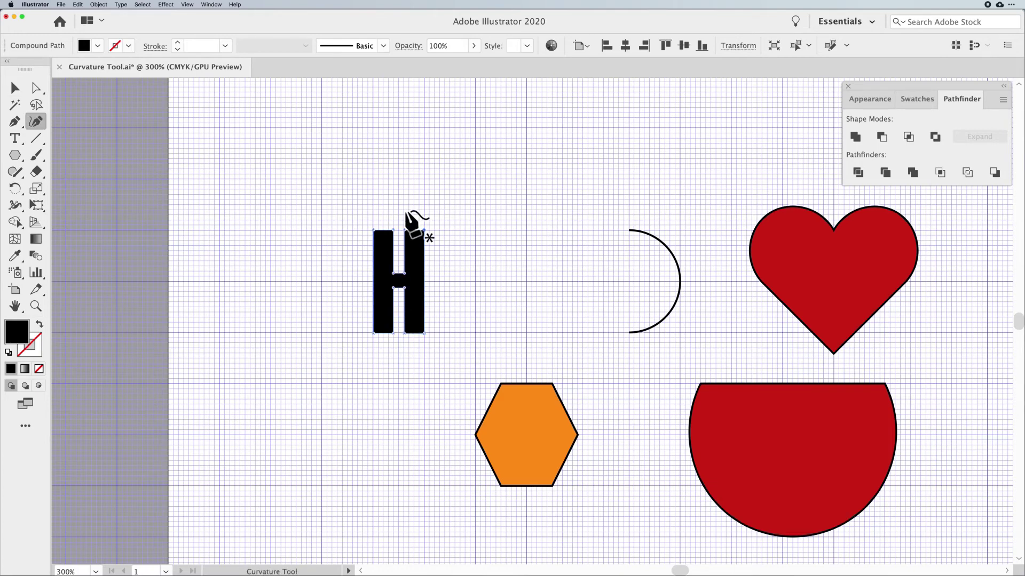
{"action": "left_click_drag", "start_coordinate": [334, 195], "coordinate": [440, 160]}
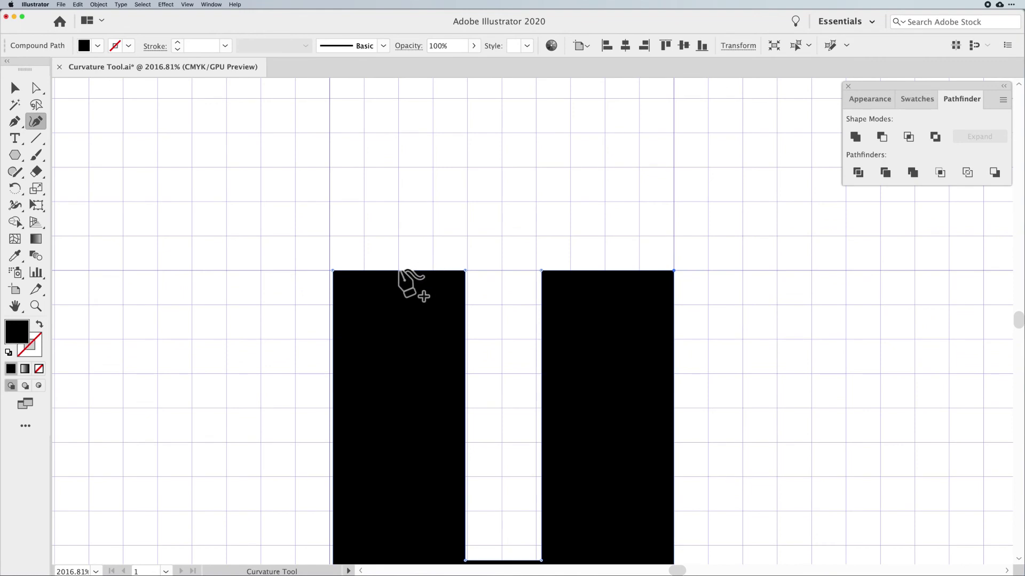
{"action": "left_click_drag", "start_coordinate": [398, 270], "coordinate": [398, 203]}
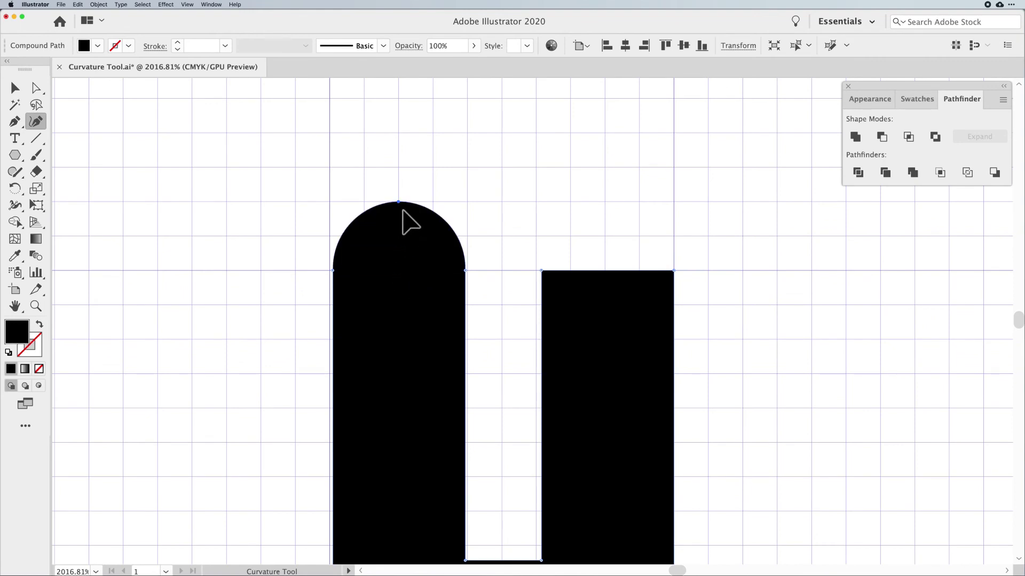
- Add a Curvature point midway on the top edge of the H's right stem and pull it up two minor grid squares
{"action": "left_click", "coordinate": [604, 271]}
{"action": "left_click_drag", "start_coordinate": [603, 271], "coordinate": [604, 217]}
{"action": "key", "text": "super+minus"}
{"action": "key", "text": "super+minus"}
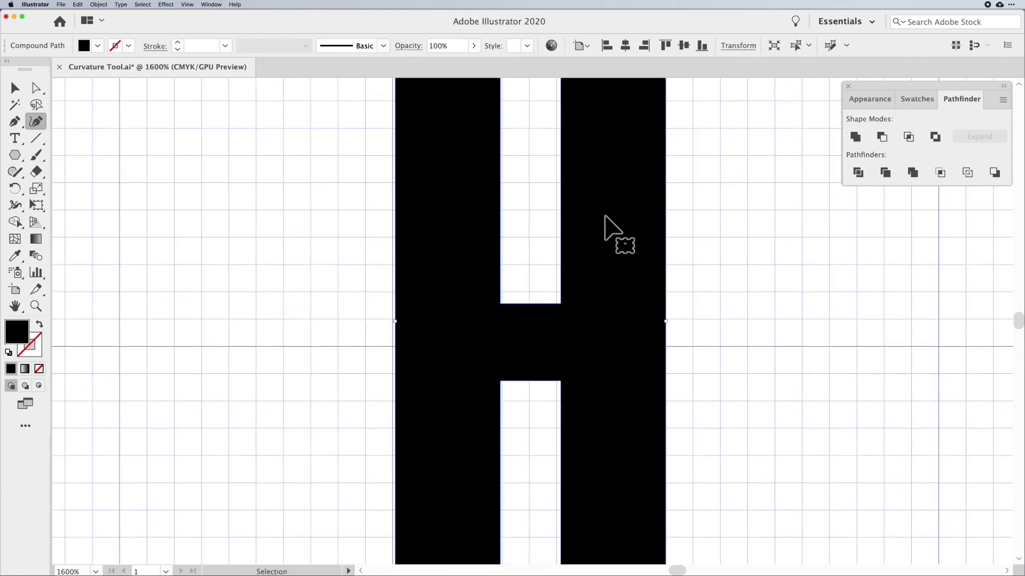
{"action": "left_click_drag", "start_coordinate": [590, 239], "coordinate": [574, 288]}
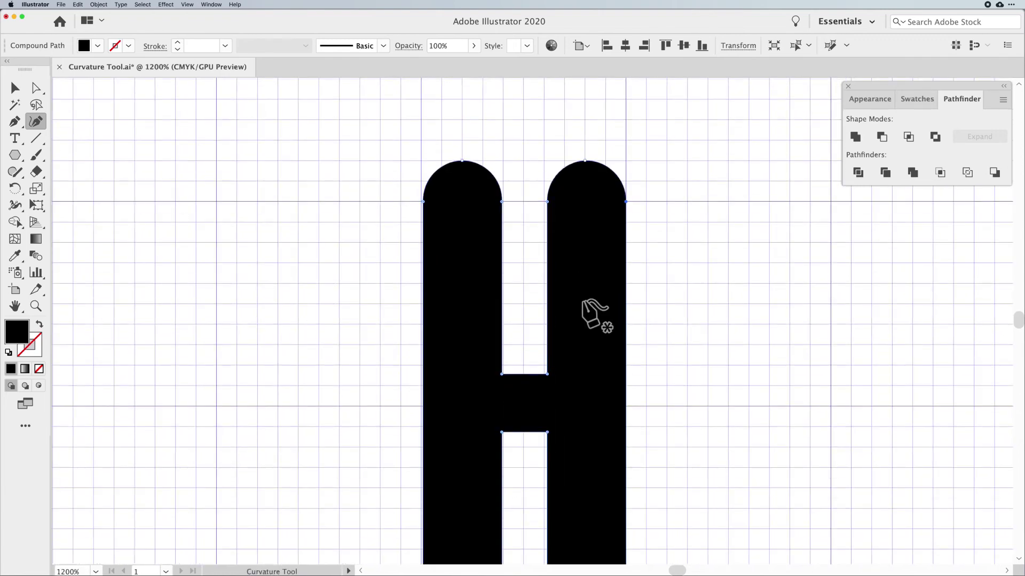
{"action": "key", "text": "super+minus"}
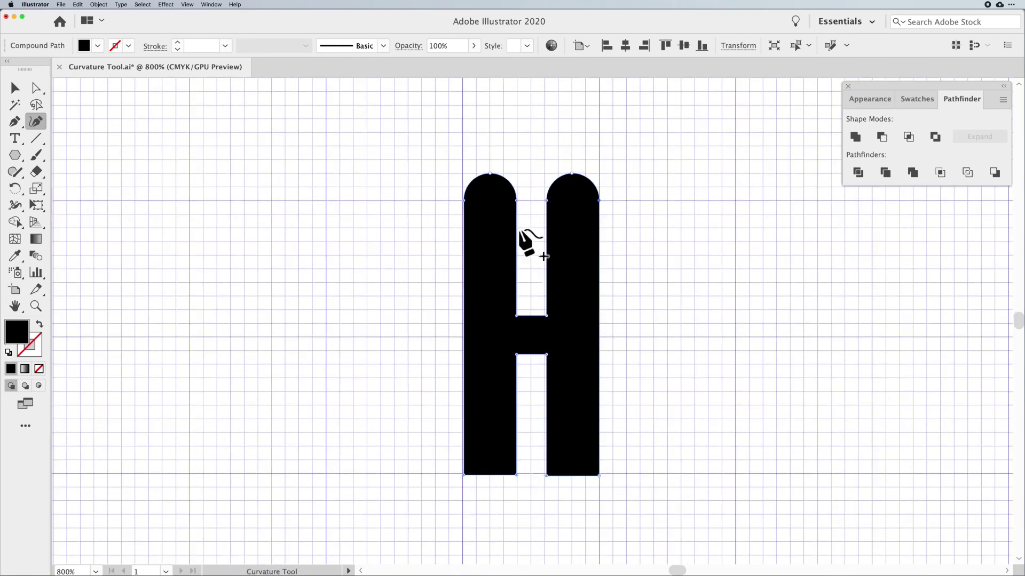
- Convert the top anchors of both H stems to corner points and back to smooth points
{"action": "double_click", "coordinate": [490, 175]}
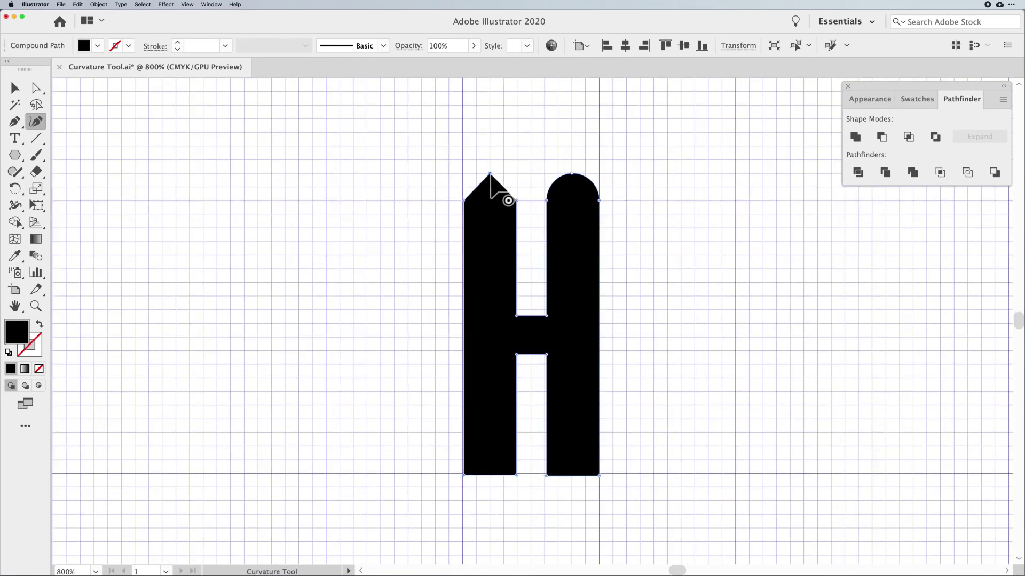
{"action": "double_click", "coordinate": [572, 175]}
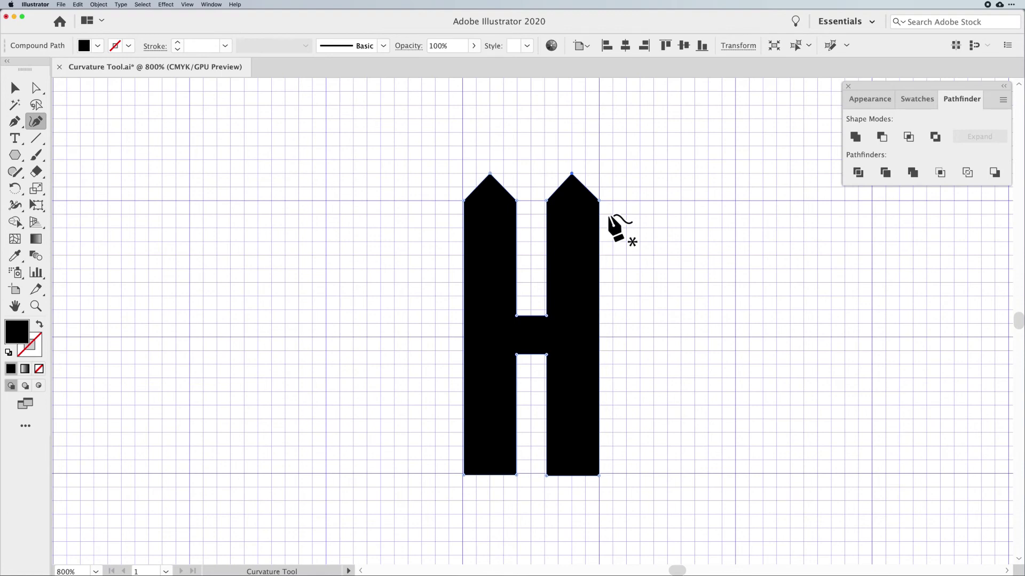
{"action": "double_click", "coordinate": [572, 174]}
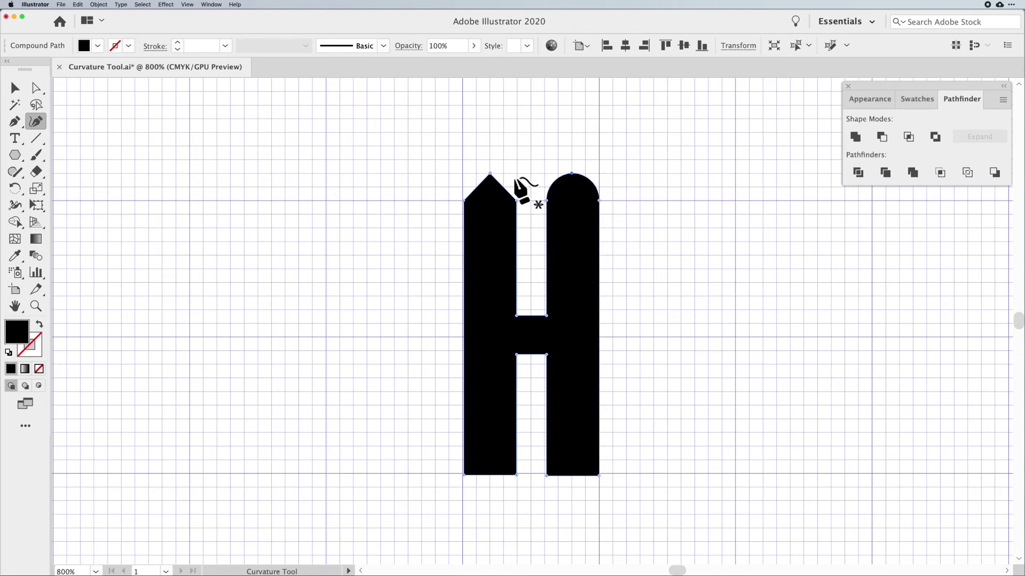
{"action": "double_click", "coordinate": [490, 174]}
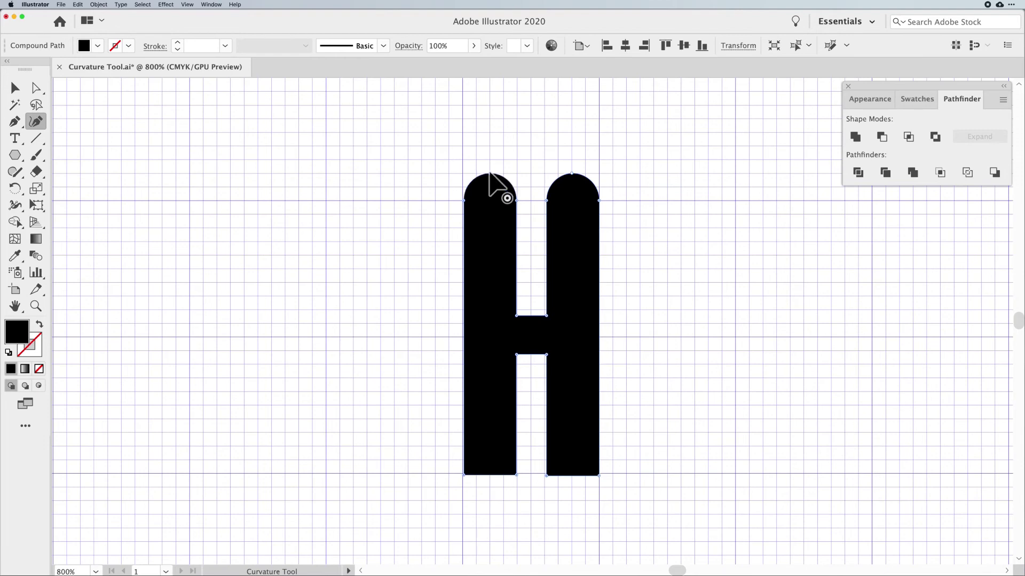
- Continue the open half-circle path through a point one major grid square left of its centre and close it into a full circle
{"action": "key", "text": "super+minus"}
{"action": "key", "text": "super+minus"}
{"action": "left_click_drag", "start_coordinate": [568, 245], "coordinate": [402, 206]}
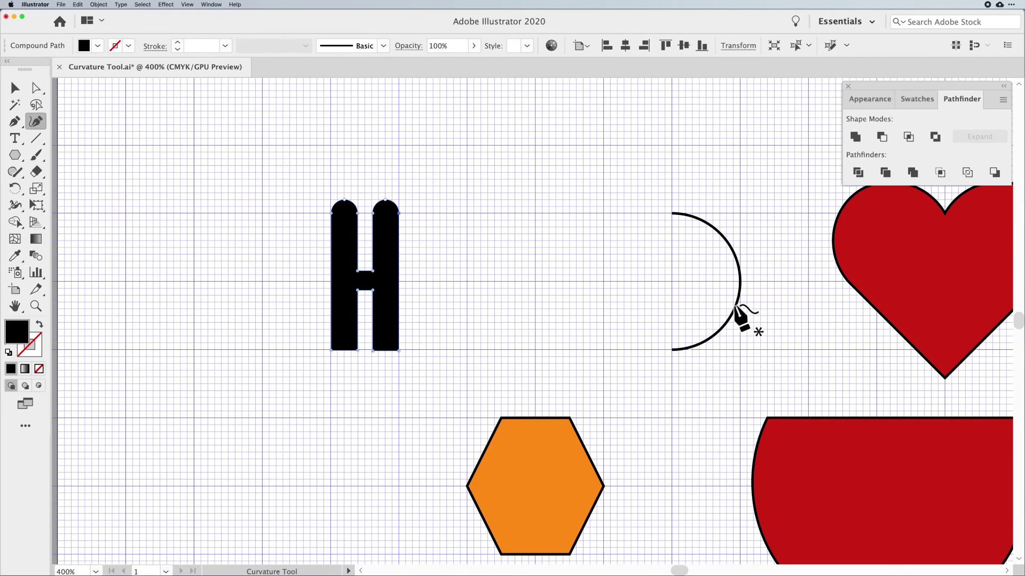
{"action": "key", "text": "super+shift+a"}
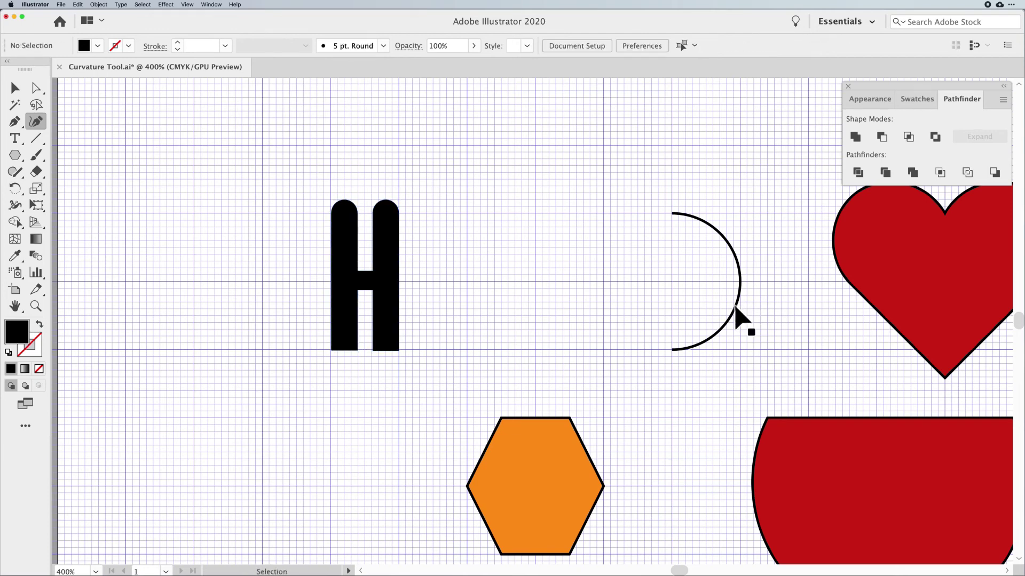
{"action": "left_click", "coordinate": [735, 308], "text": "super"}
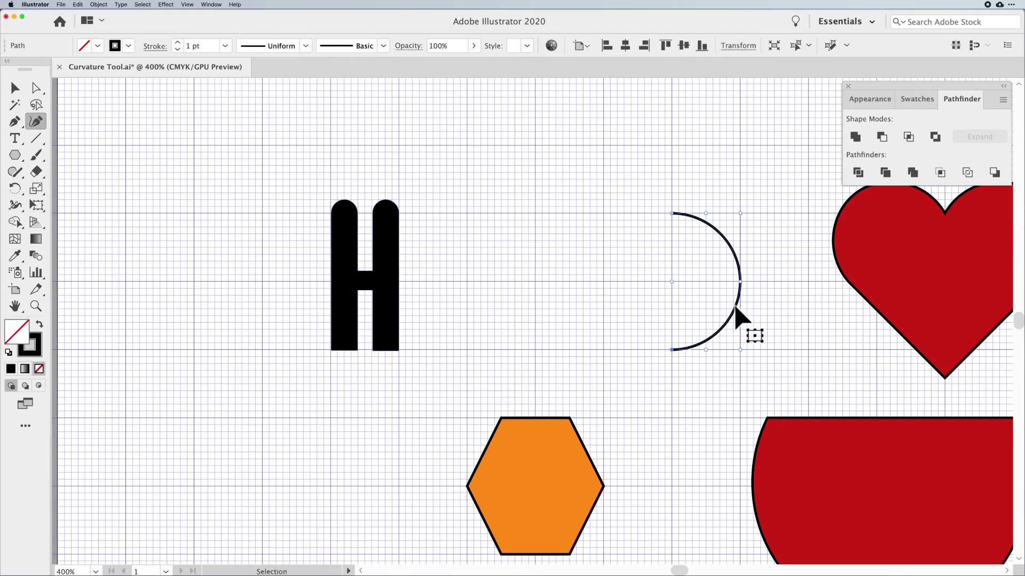
{"action": "left_click", "coordinate": [671, 350]}
{"action": "left_click", "coordinate": [672, 350]}
{"action": "left_click", "coordinate": [604, 282]}
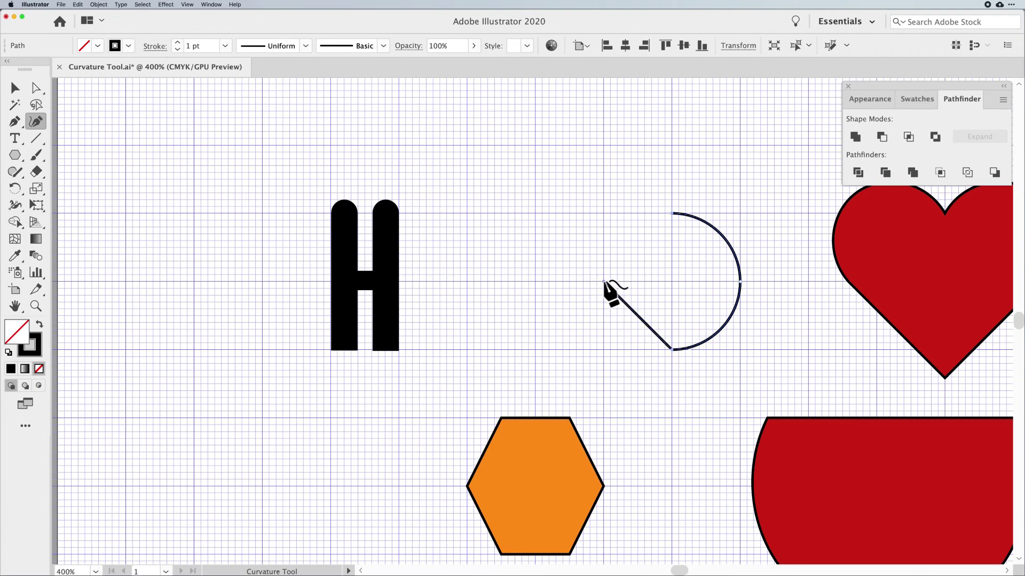
{"action": "left_click", "coordinate": [672, 214]}
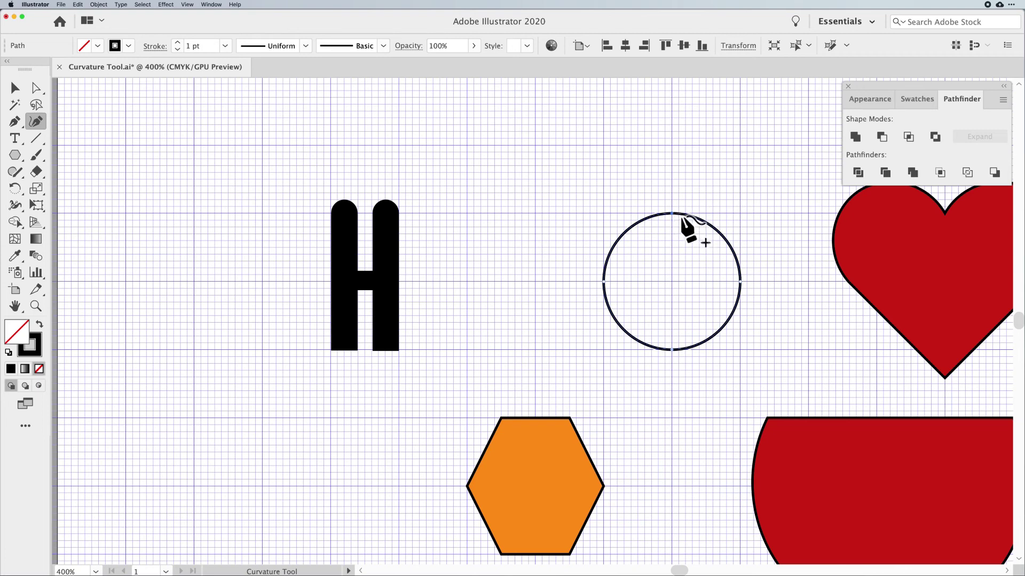
- Stretch the circle into a leaf with corner anchors, moving the top up one major grid square and the bottom down about six minor squares
{"action": "left_click_drag", "start_coordinate": [672, 214], "coordinate": [672, 145]}
{"action": "left_click_drag", "start_coordinate": [673, 350], "coordinate": [673, 392]}
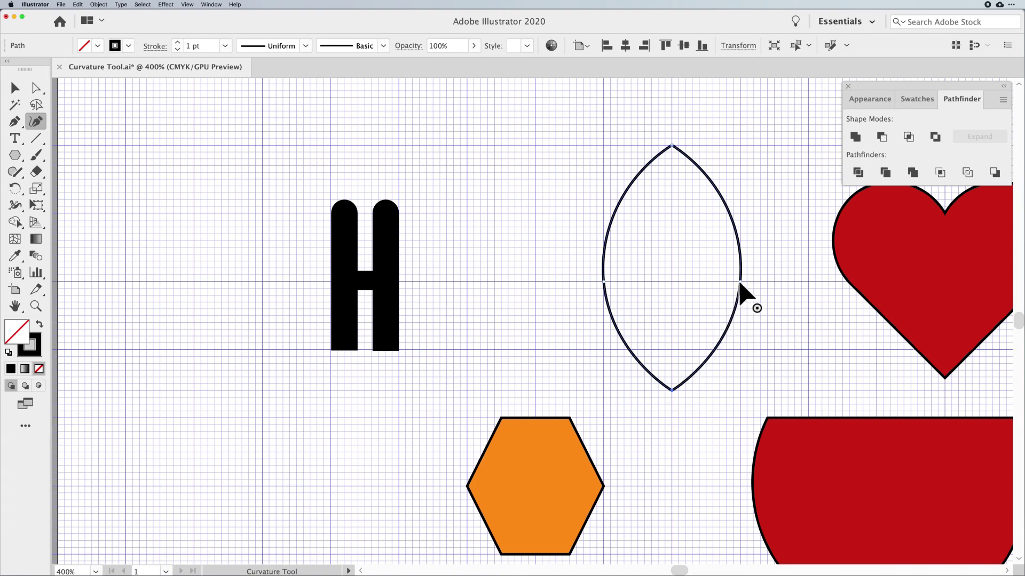
{"action": "double_click", "coordinate": [671, 146]}
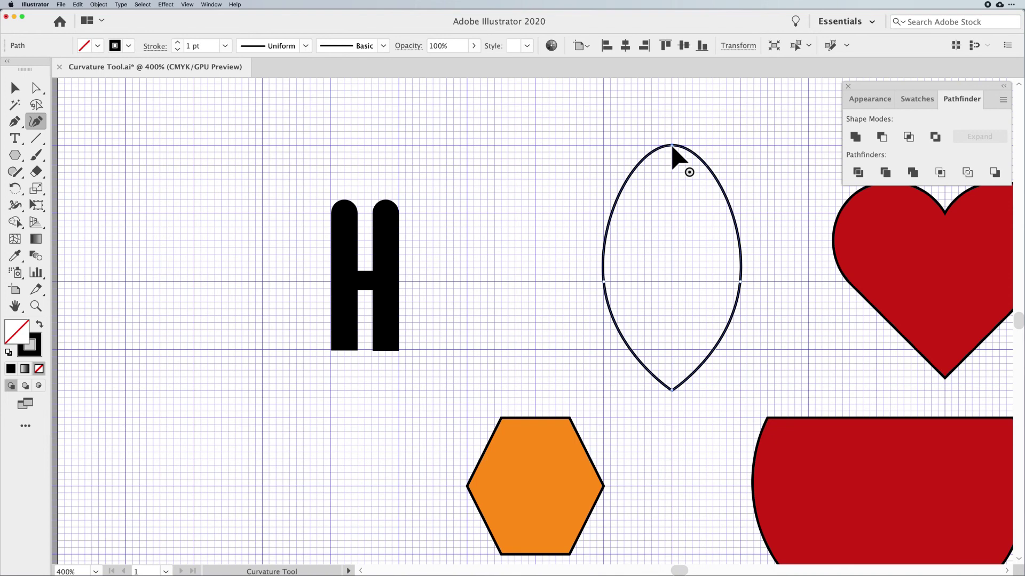
{"action": "double_click", "coordinate": [672, 146]}
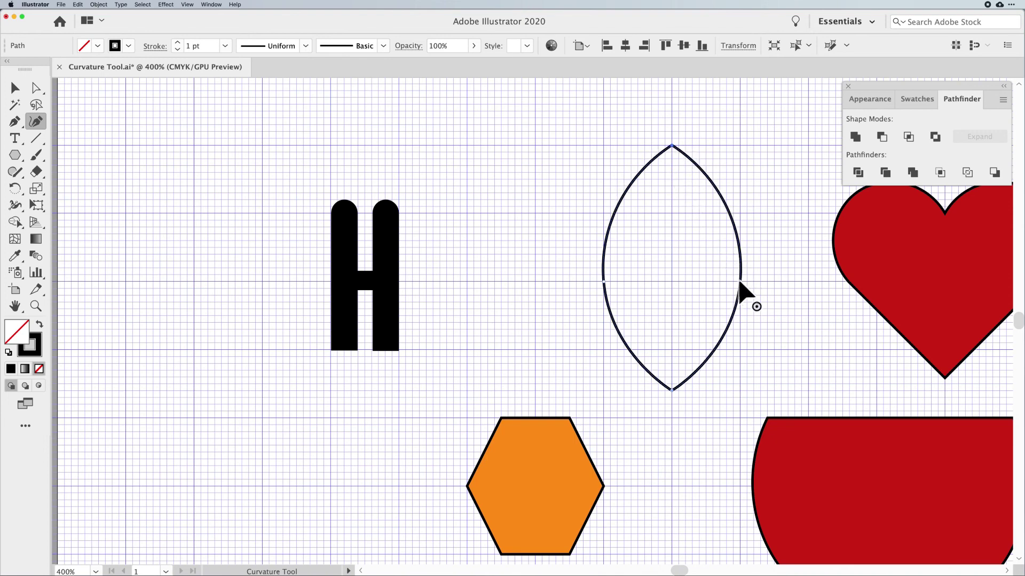
- Move the leaf's left and right side anchors up about two minor grid squares to even out the curves
{"action": "left_click_drag", "start_coordinate": [740, 278], "coordinate": [740, 262]}
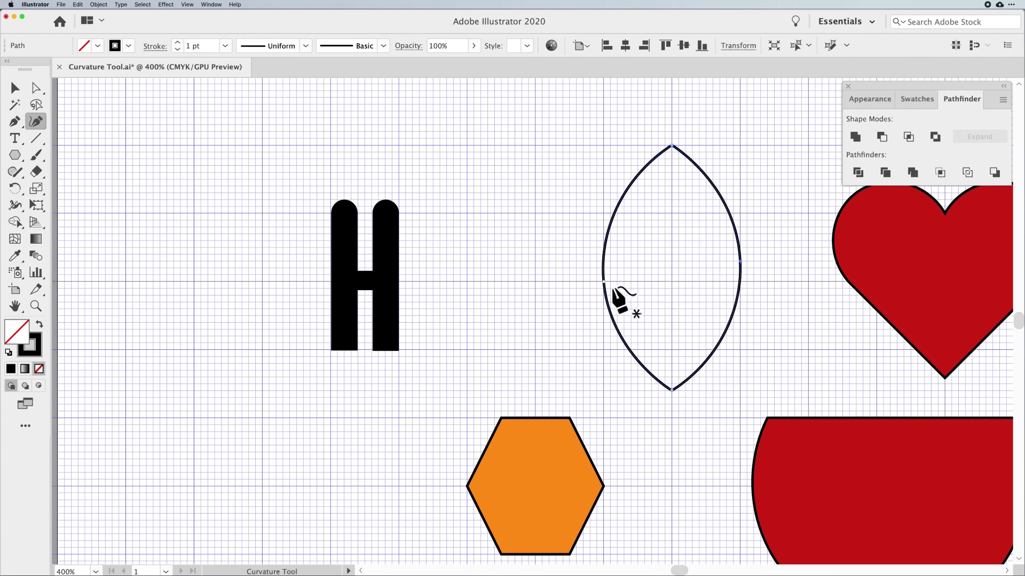
{"action": "left_click_drag", "start_coordinate": [604, 281], "coordinate": [603, 262]}
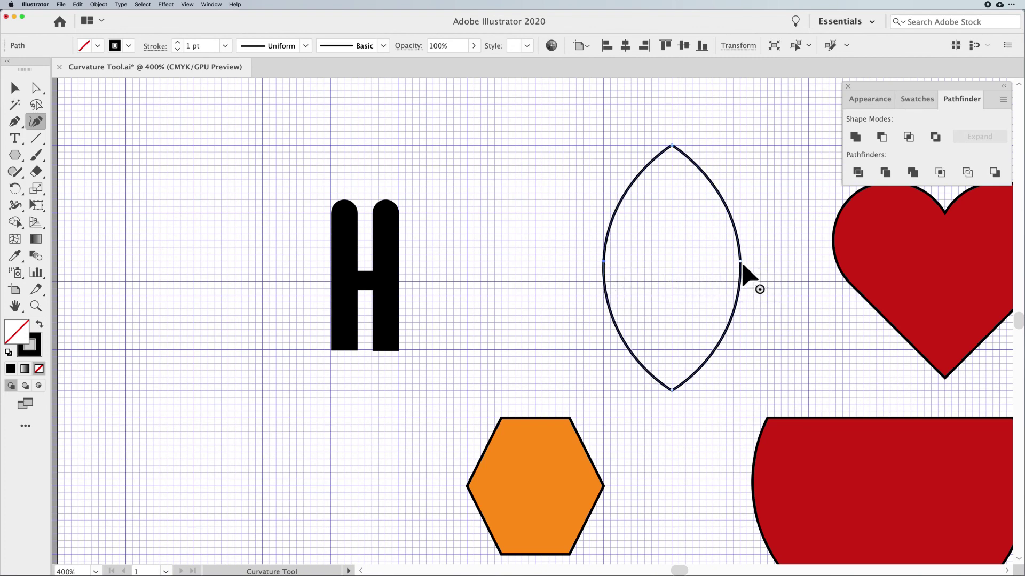
{"action": "left_click_drag", "start_coordinate": [740, 262], "coordinate": [740, 268]}
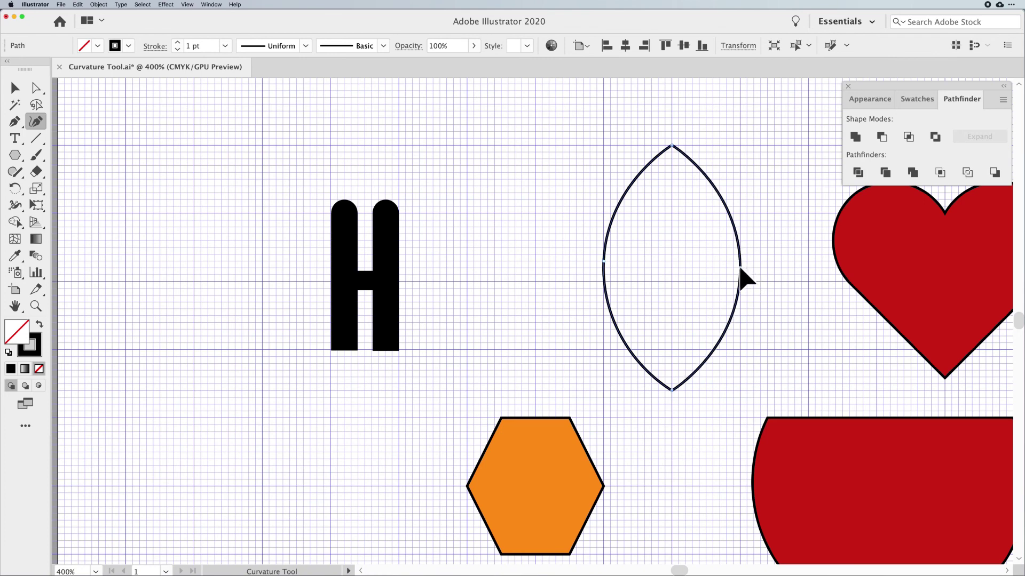
{"action": "left_click_drag", "start_coordinate": [604, 262], "coordinate": [603, 270]}
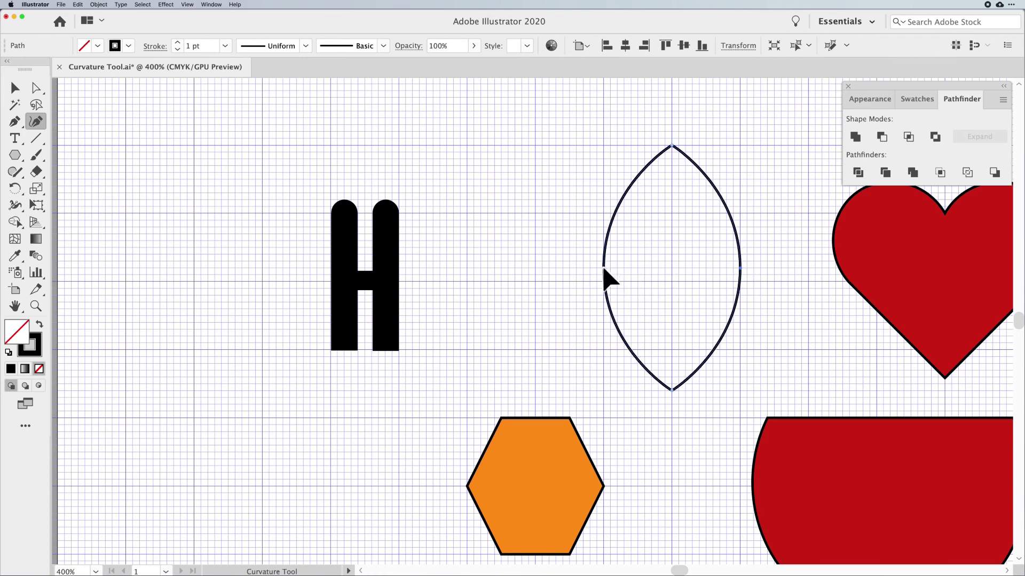
- Fill the leaf with light green, reduce its stroke to 0 pt and deselect it
{"action": "left_click", "coordinate": [98, 45]}
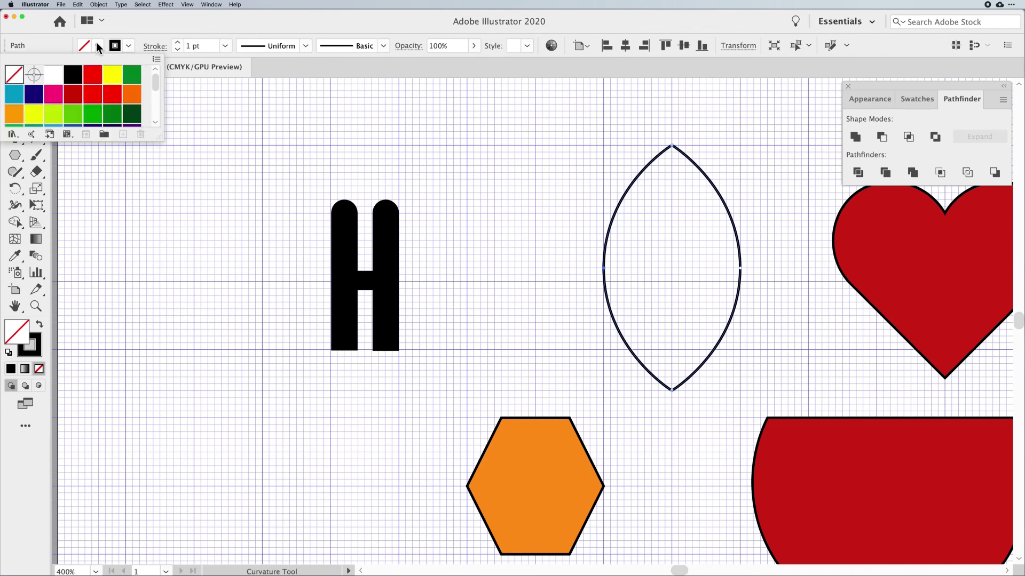
{"action": "left_click", "coordinate": [82, 114]}
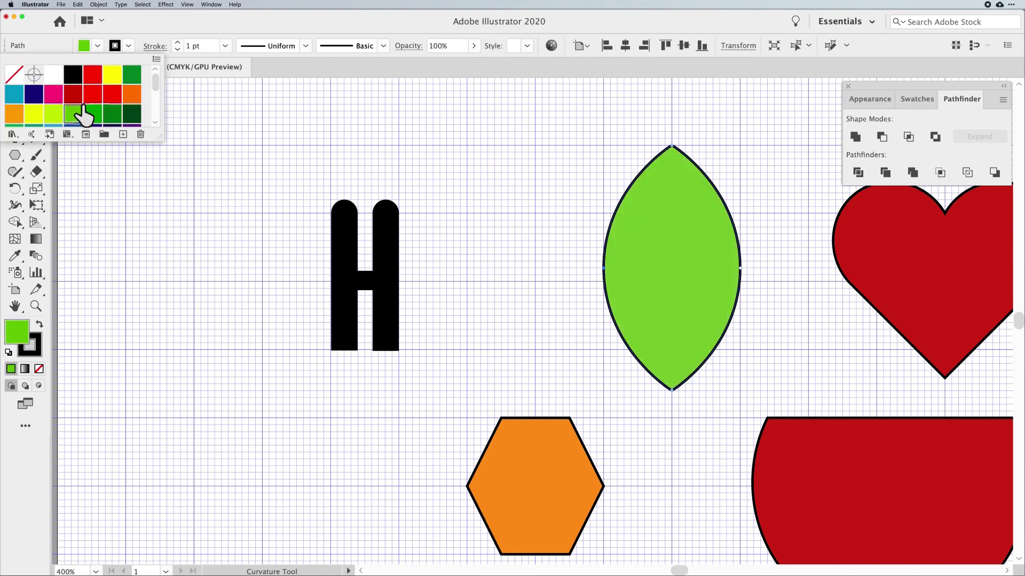
{"action": "left_click", "coordinate": [179, 49]}
{"action": "left_click", "coordinate": [178, 50]}
{"action": "left_click", "coordinate": [179, 49]}
{"action": "left_click", "coordinate": [178, 49]}
{"action": "key", "text": "v"}
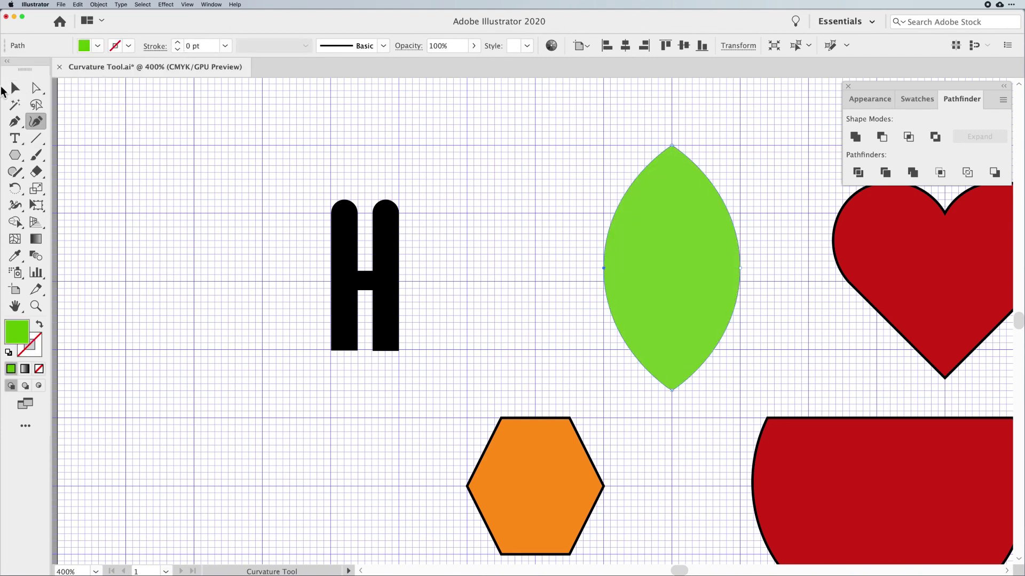
{"action": "left_click", "coordinate": [512, 231]}
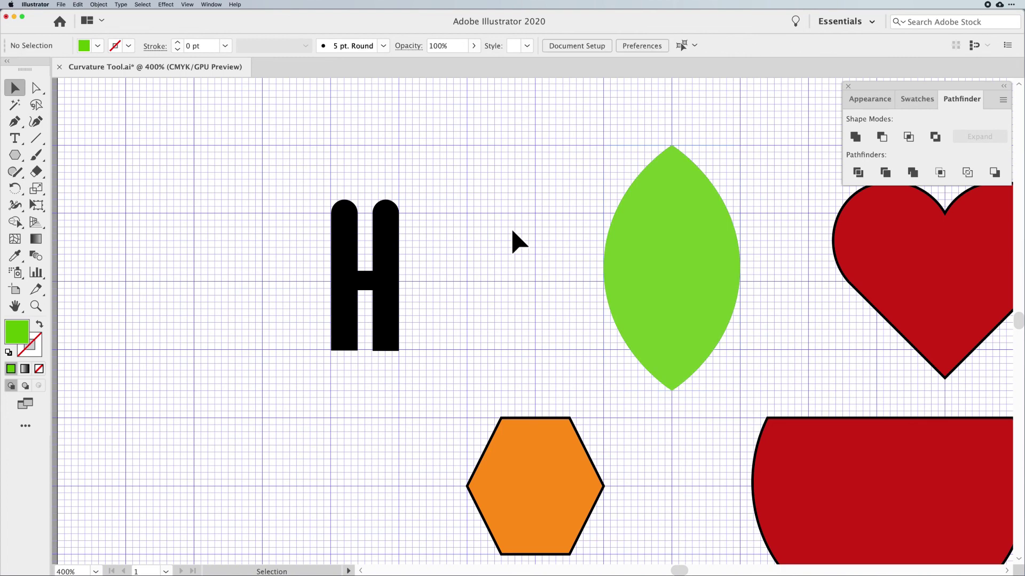
- Move the orange hexagon up one major grid square and toggle its upper-left anchor to smooth and back to a corner
{"action": "left_click_drag", "start_coordinate": [528, 448], "coordinate": [526, 377]}
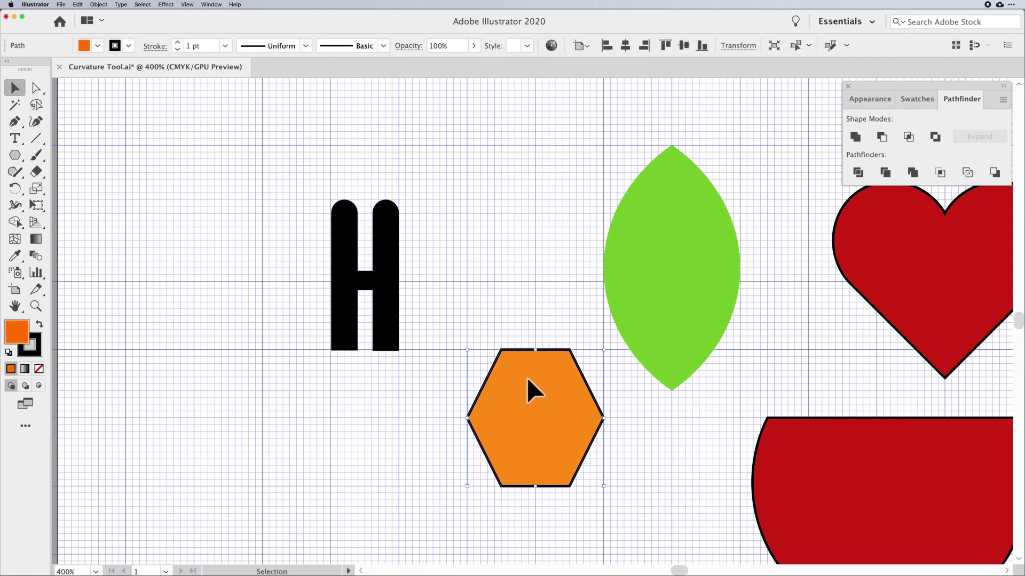
{"action": "left_click", "coordinate": [39, 123]}
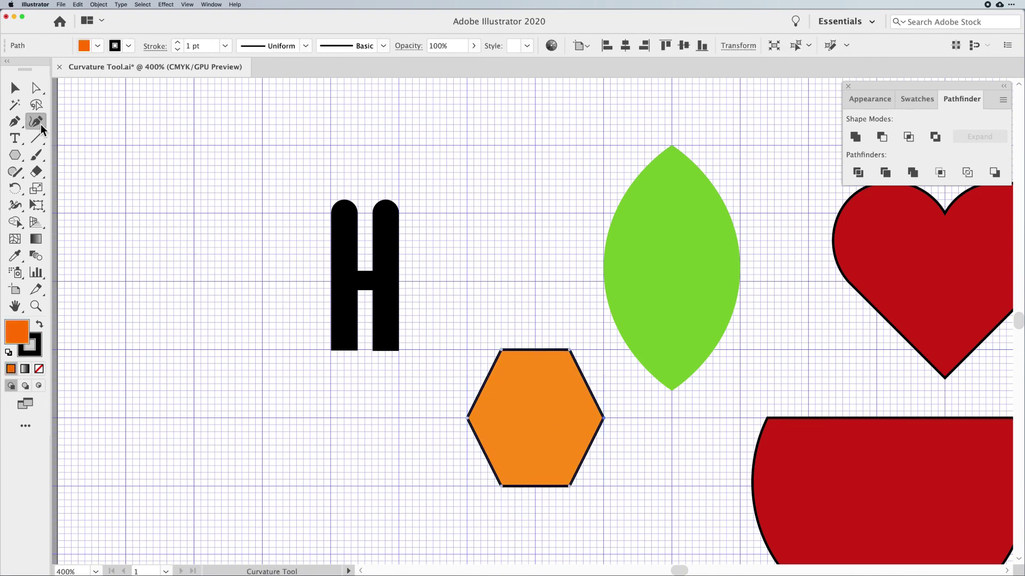
{"action": "double_click", "coordinate": [501, 351]}
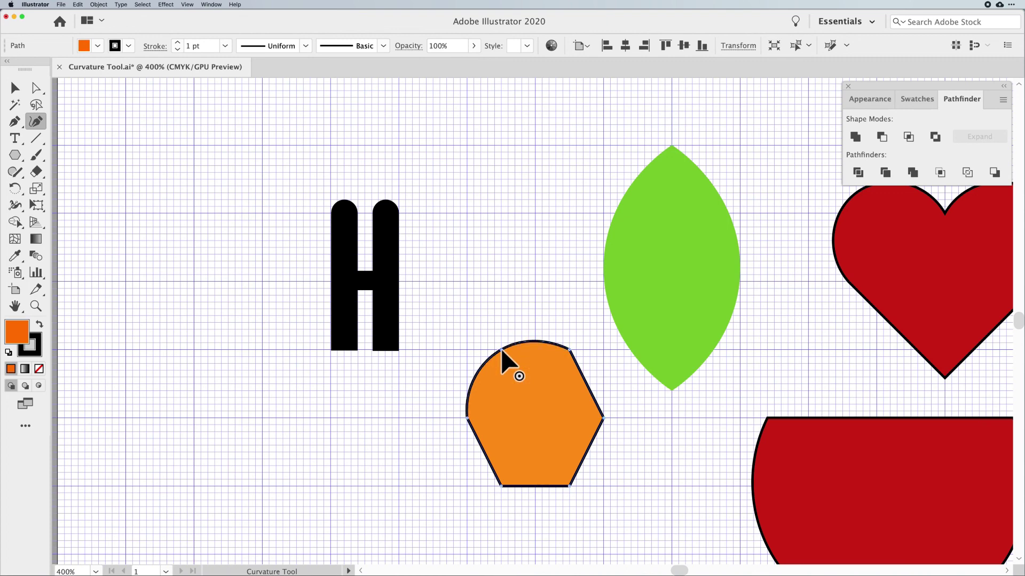
{"action": "double_click", "coordinate": [502, 351]}
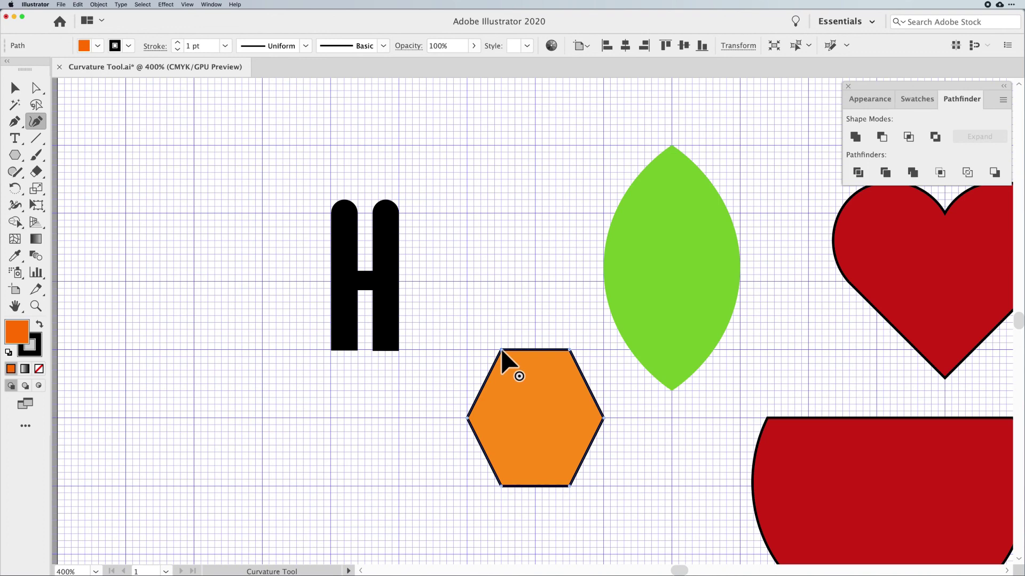
- Add a Curvature point midway on the hexagon's top edge and pull it up about six minor grid squares
{"action": "left_click_drag", "start_coordinate": [534, 349], "coordinate": [533, 310]}
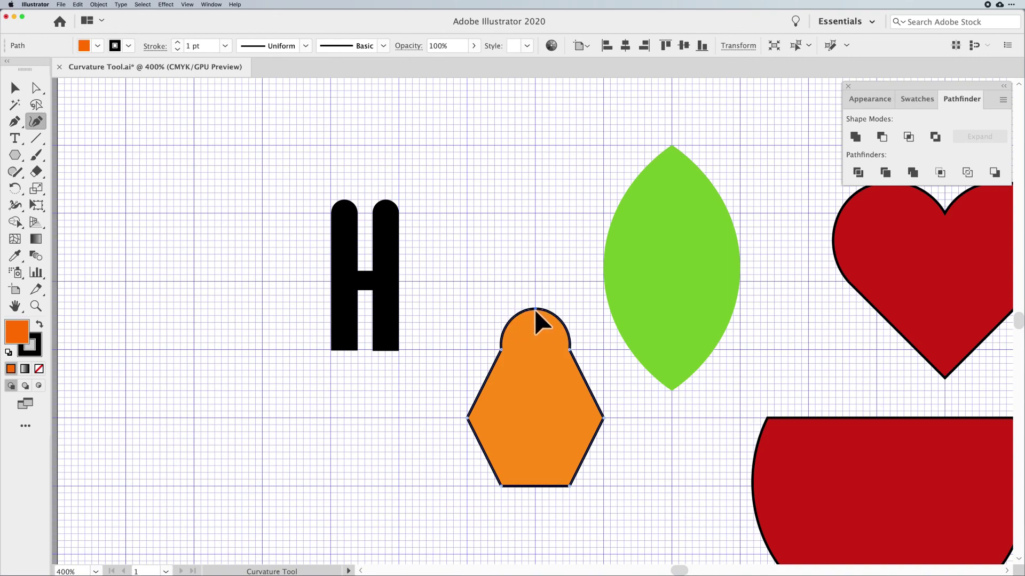
{"action": "key", "text": "ctrl+minus"}
{"action": "left_click_drag", "start_coordinate": [636, 385], "coordinate": [558, 461]}
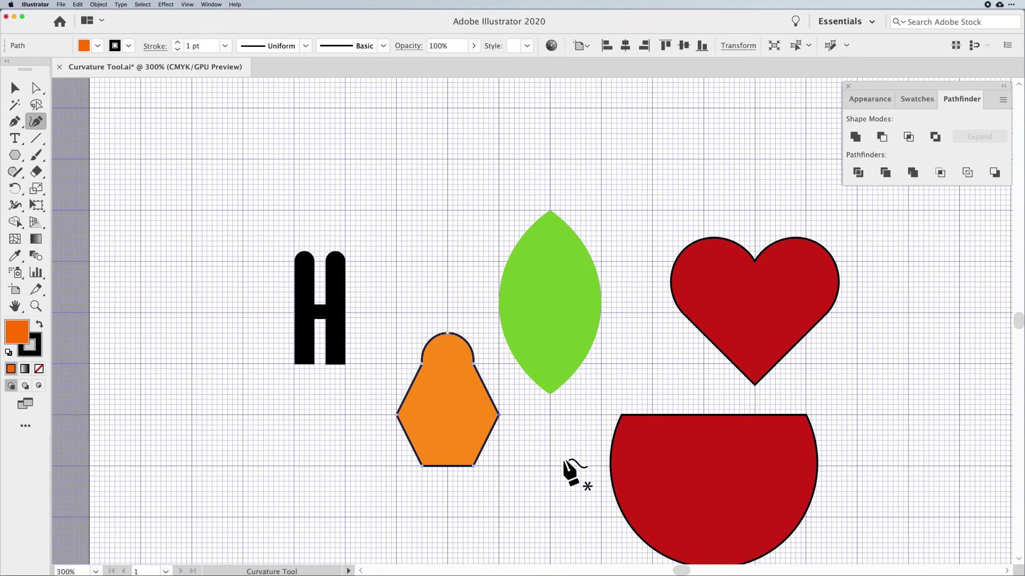